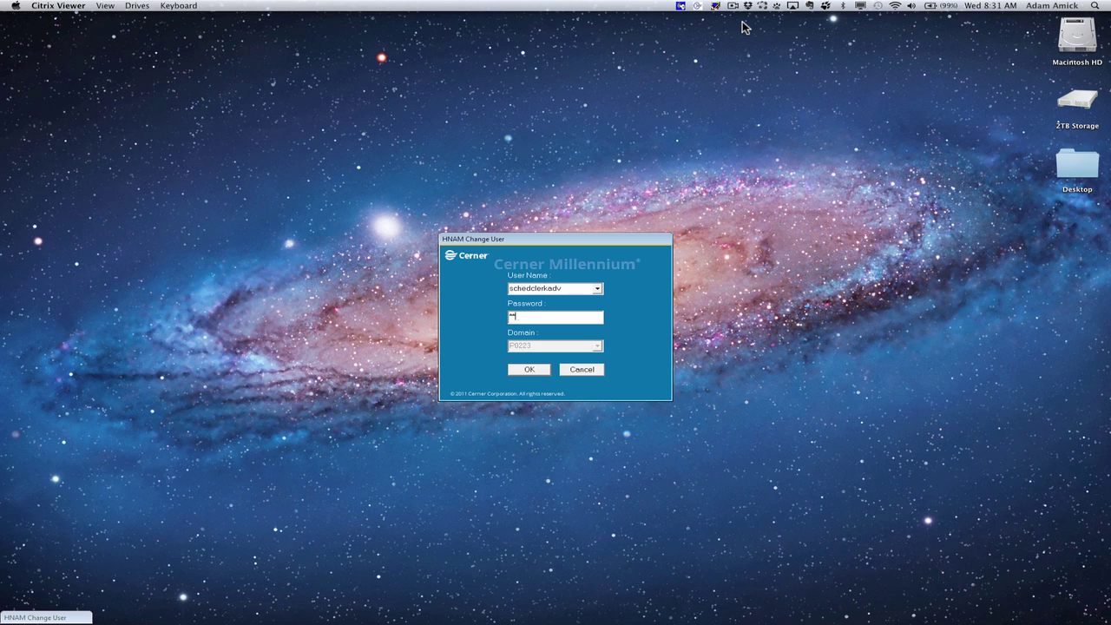
Submit the login to open the Scheduling Appointment Book showing 6/20/2012
{"action": "key", "text": "Return"}
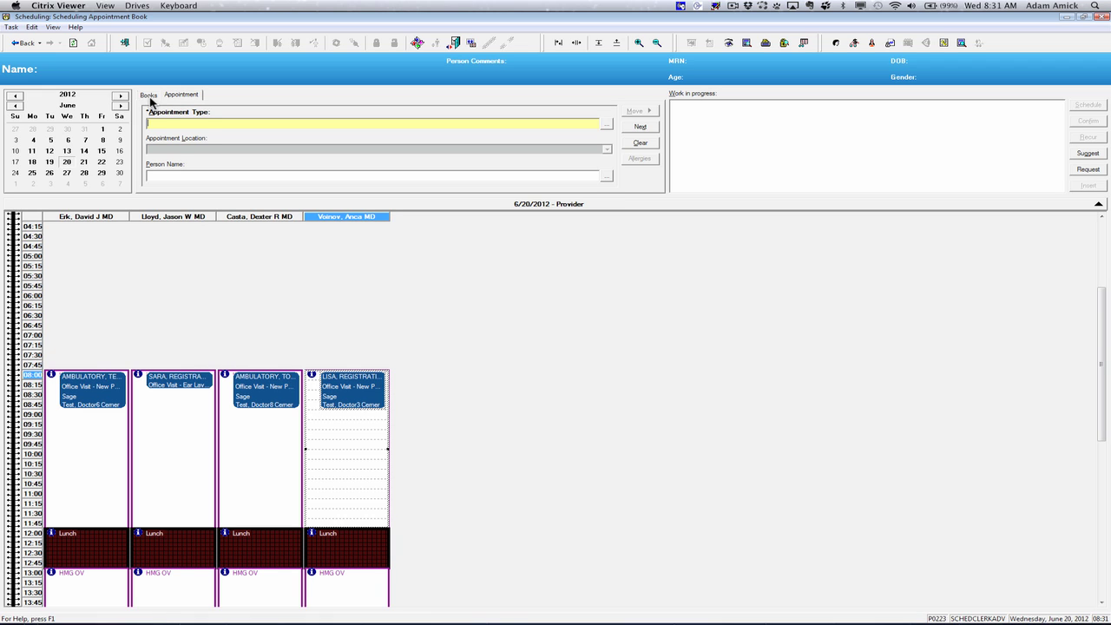
Start rescheduling the 08:00 new-patient office visit, passing the future-appointments, error and allergy prompts
{"action": "right_click", "coordinate": [92, 386]}
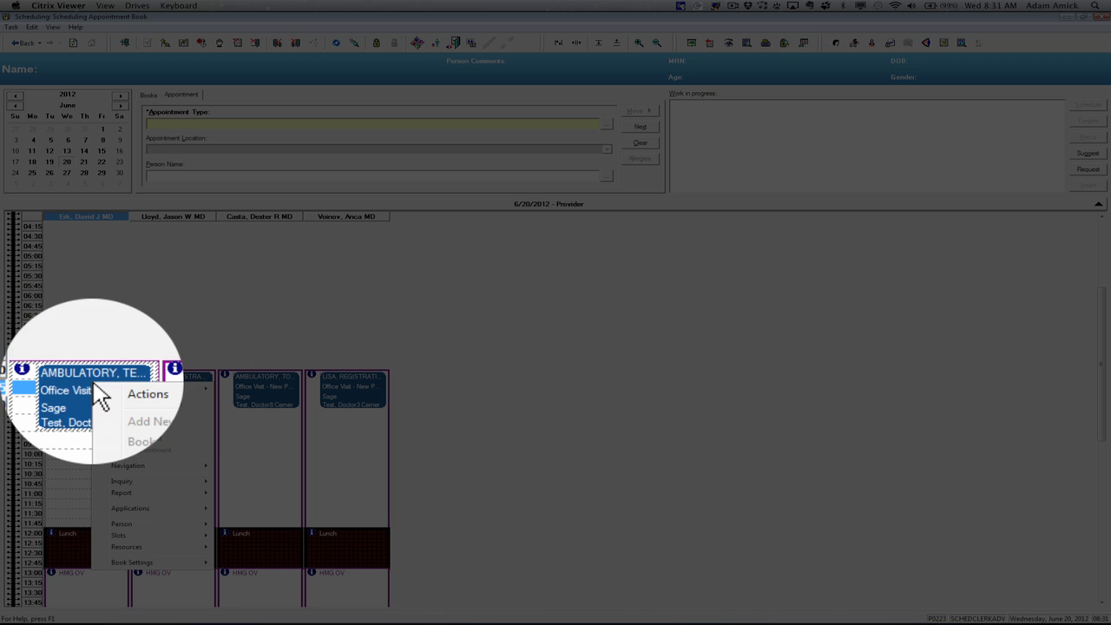
{"action": "mouse_move", "coordinate": [130, 392]}
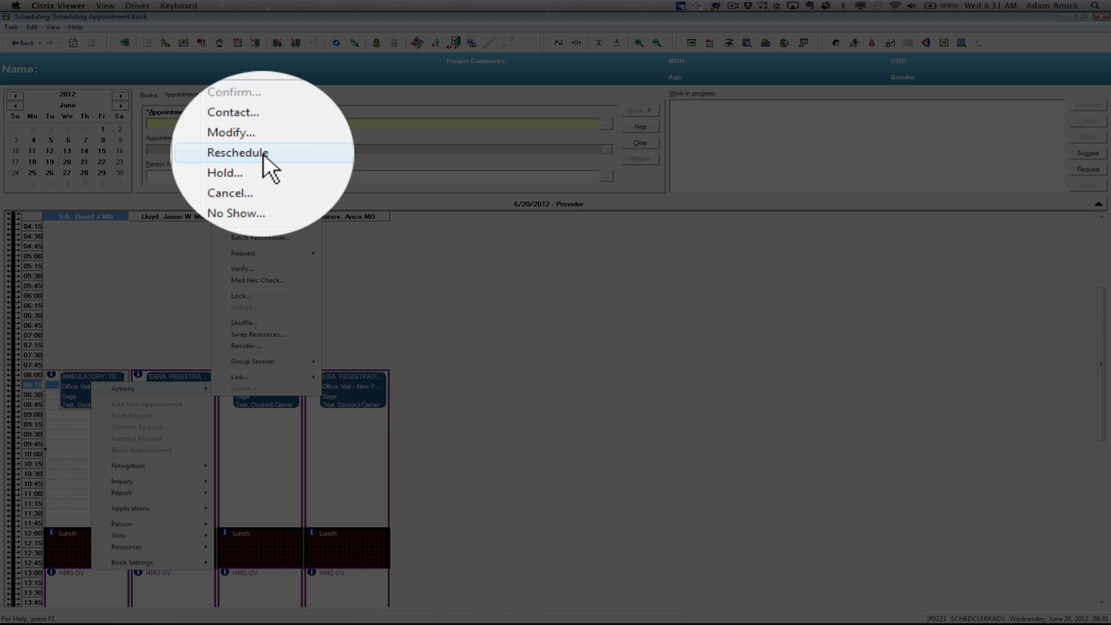
{"action": "left_click", "coordinate": [265, 158]}
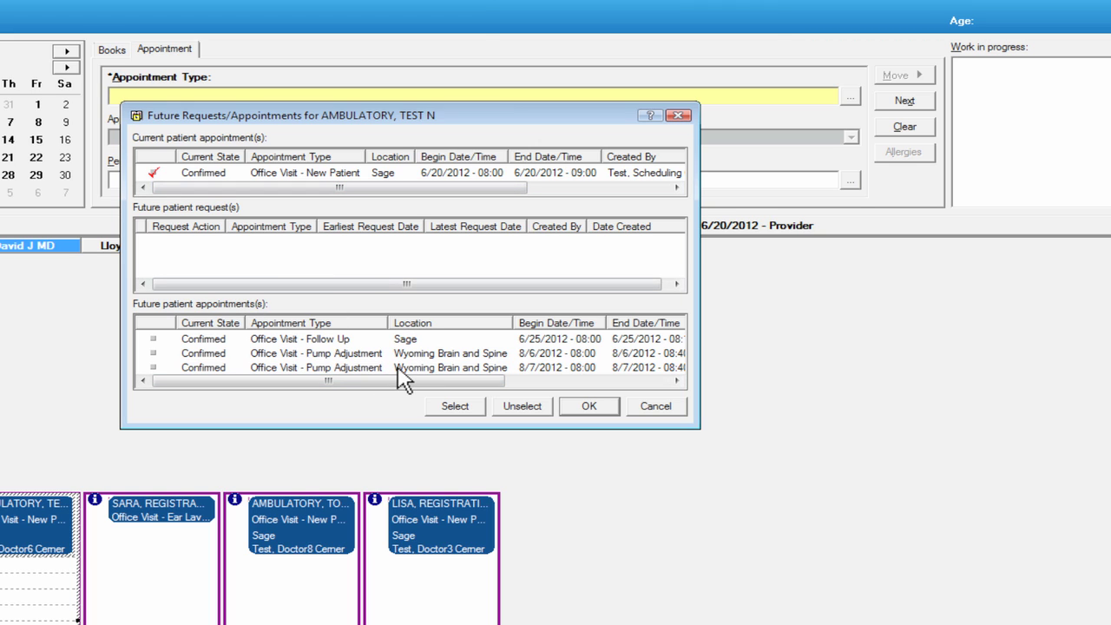
{"action": "left_click", "coordinate": [591, 414]}
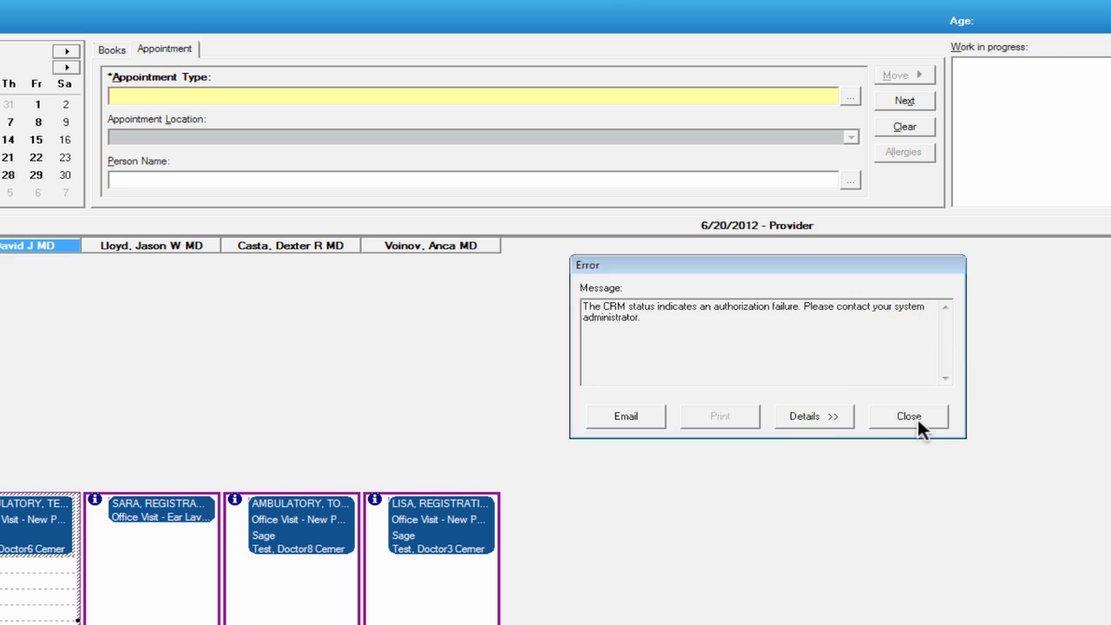
{"action": "left_click", "coordinate": [917, 418]}
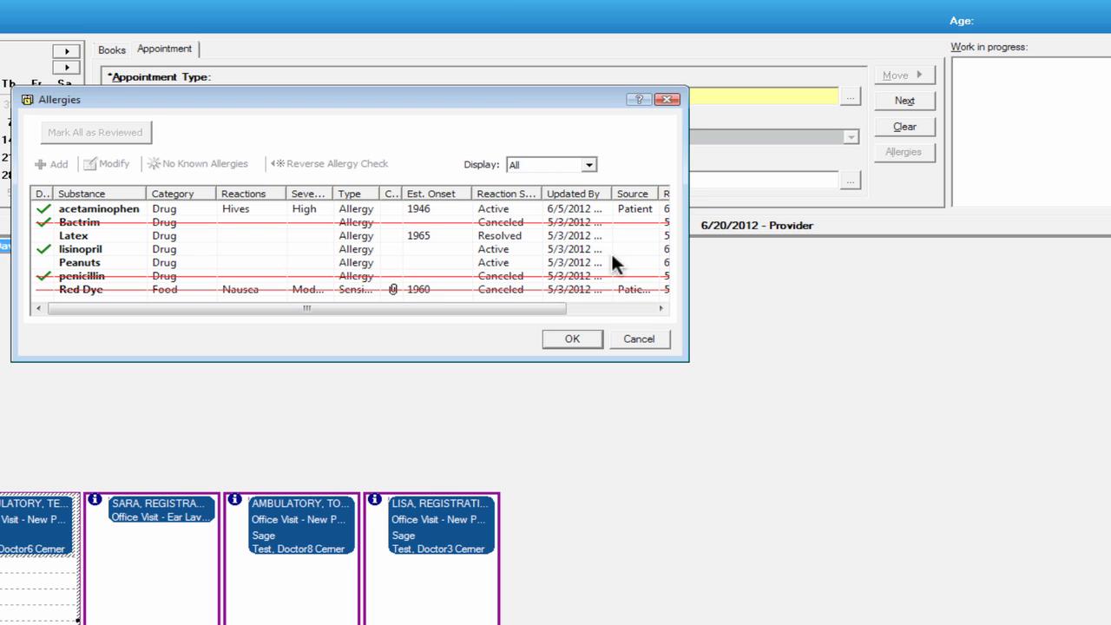
{"action": "left_click", "coordinate": [572, 338]}
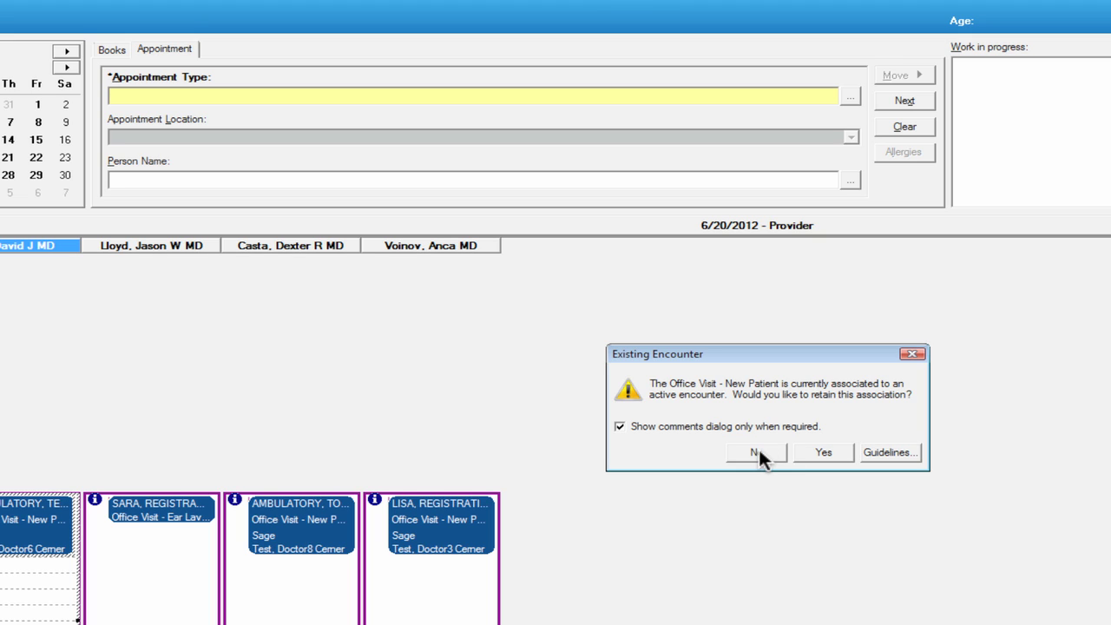
Keep the encounter link and drag the new-patient visit into the first provider's 13:00 slot
{"action": "left_click", "coordinate": [824, 452]}
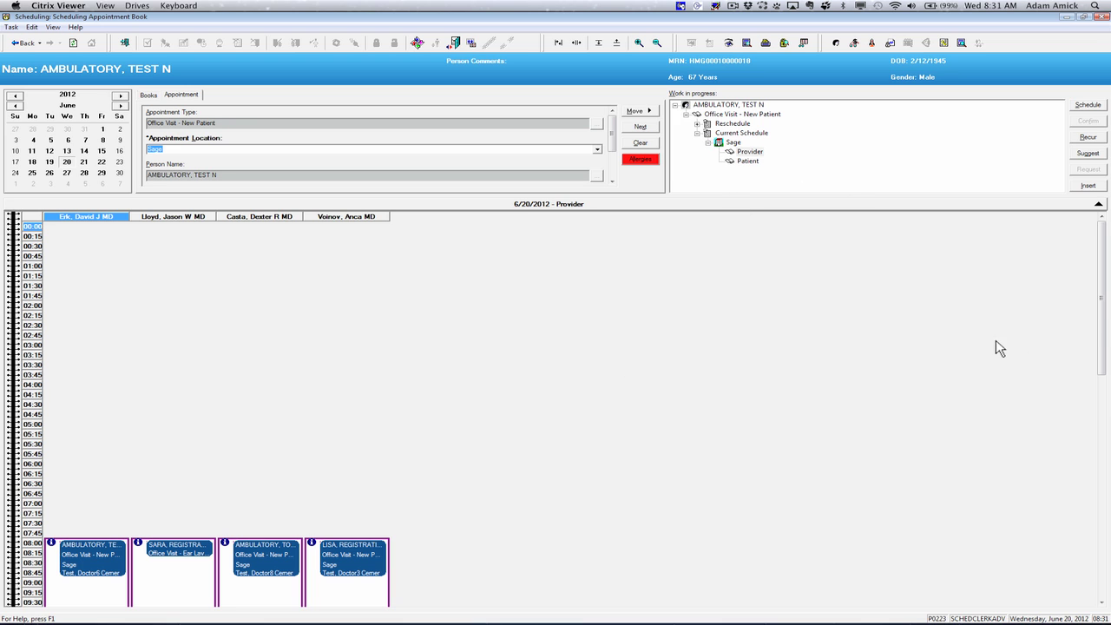
{"action": "left_click_drag", "start_coordinate": [1100, 311], "coordinate": [1101, 421]}
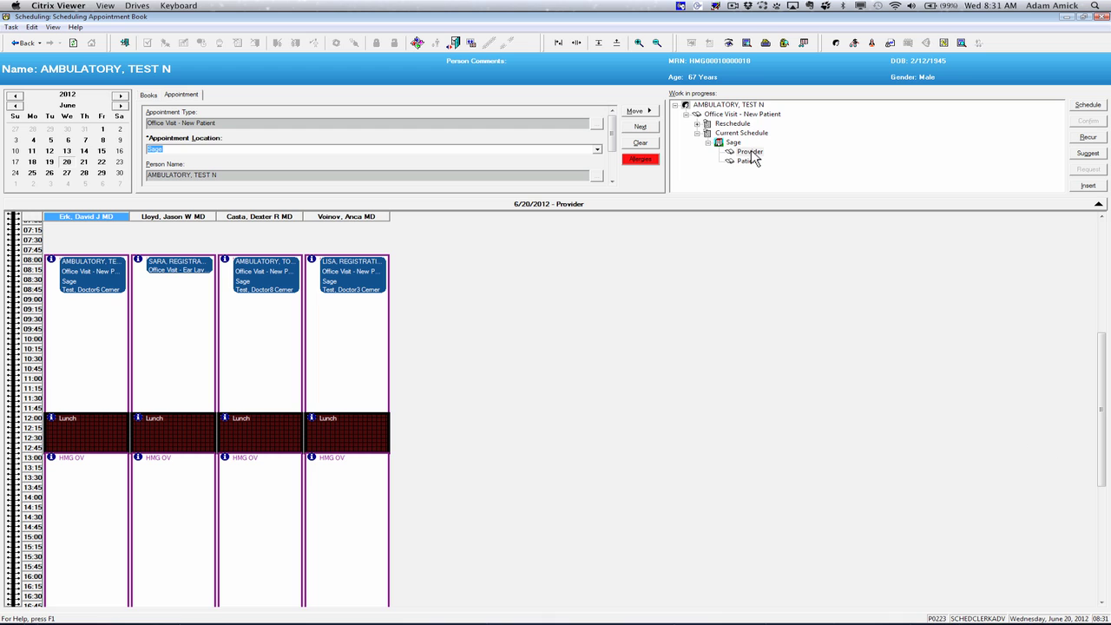
{"action": "left_click_drag", "start_coordinate": [753, 155], "coordinate": [102, 455]}
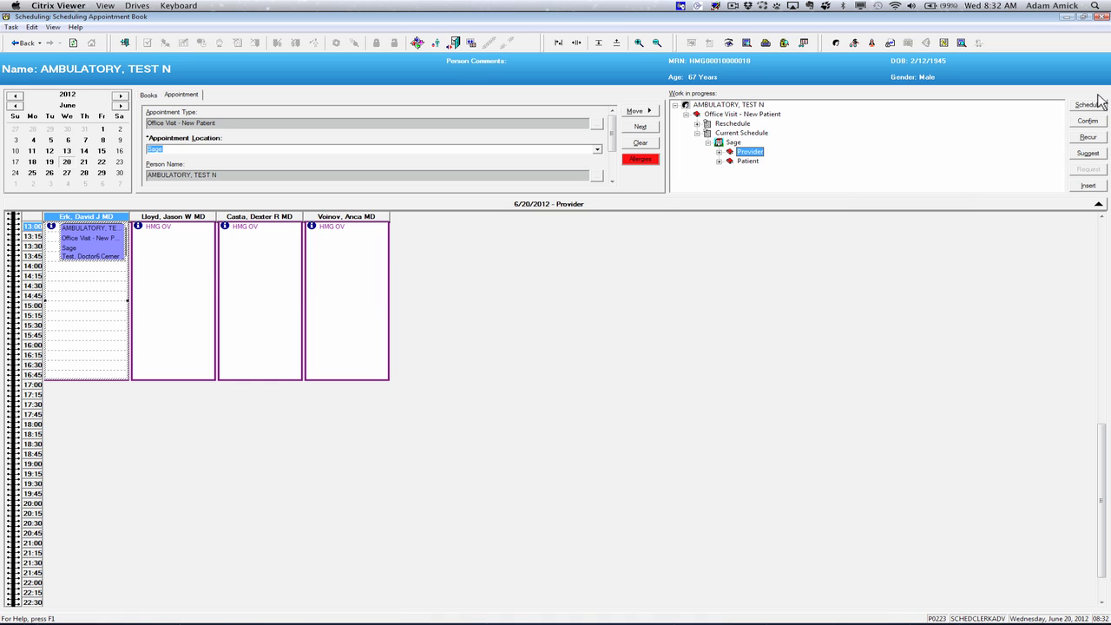
Confirm the 13:00 move of the new-patient visit with reschedule reason Patient Requested
{"action": "left_click", "coordinate": [1088, 124]}
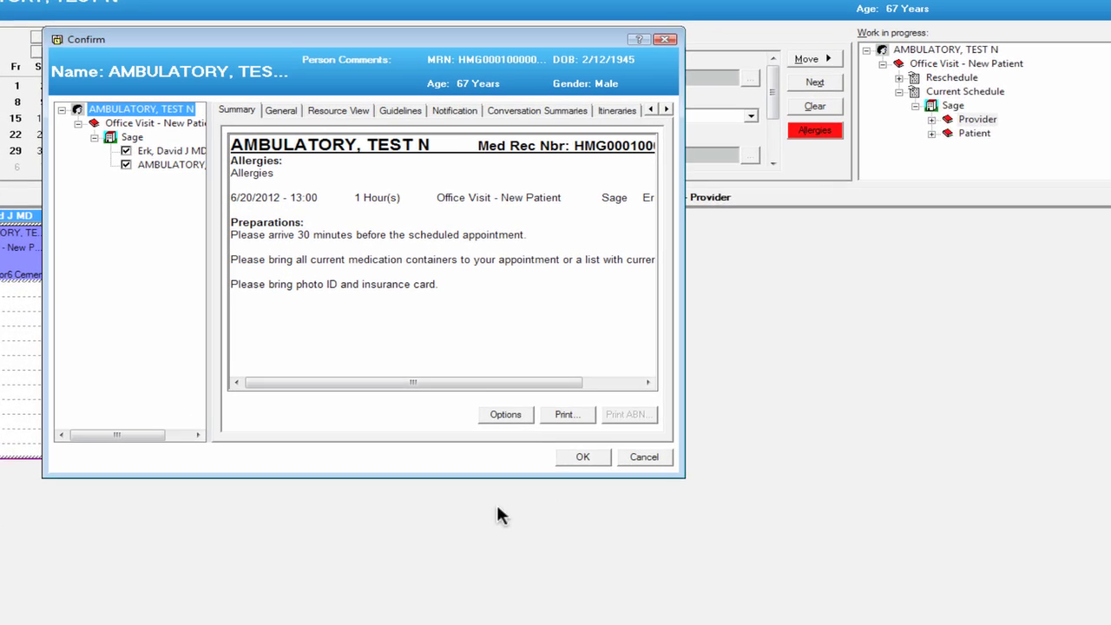
{"action": "left_click", "coordinate": [593, 463]}
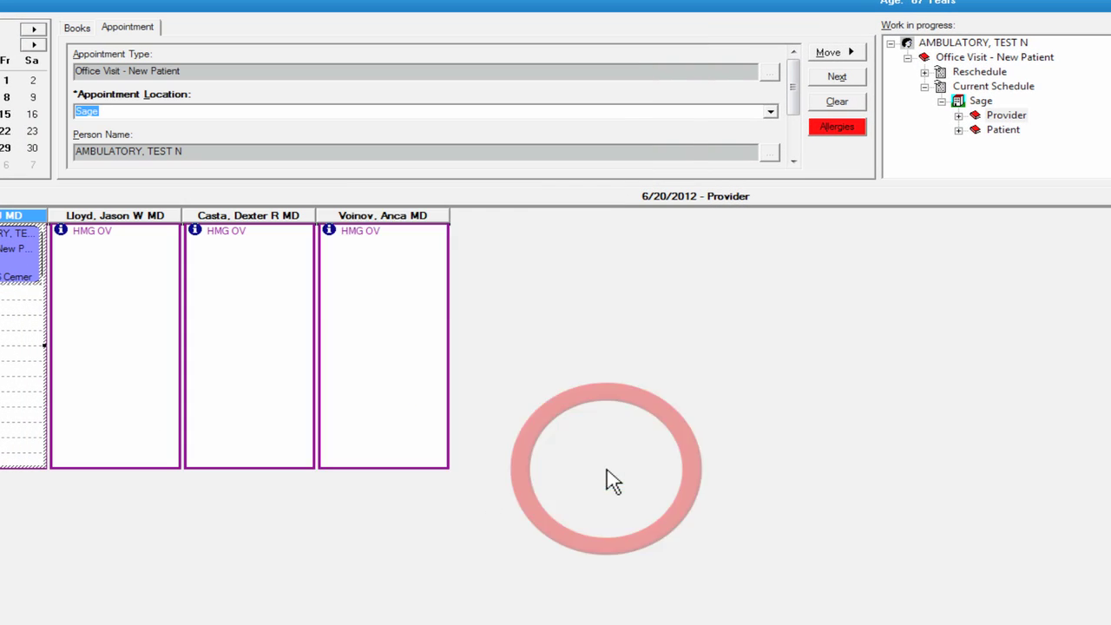
{"action": "left_click", "coordinate": [737, 276]}
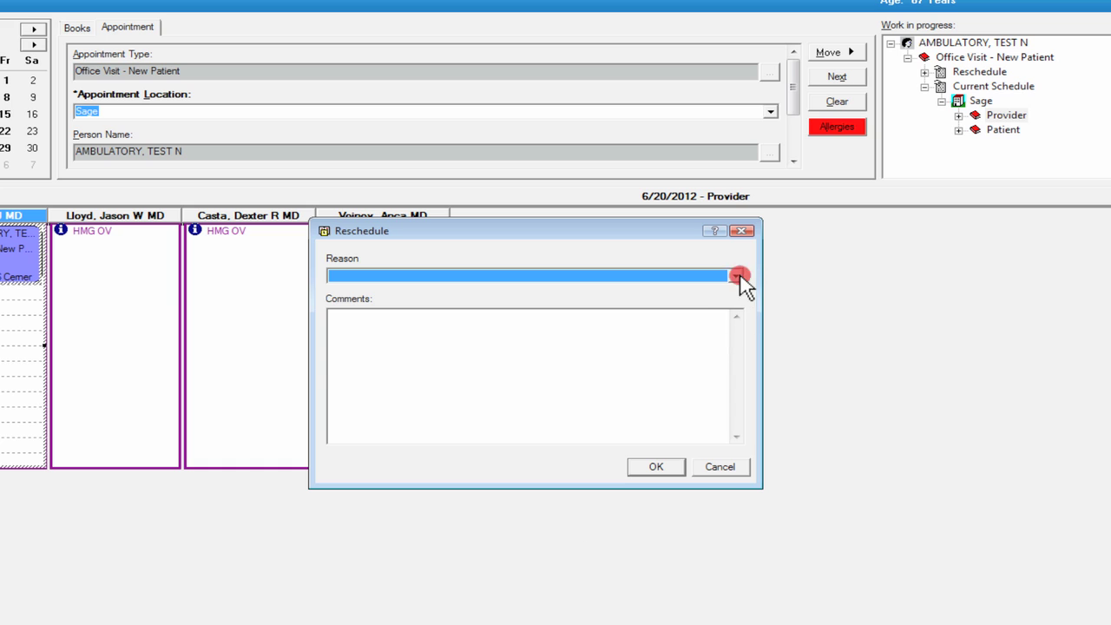
{"action": "left_click_drag", "start_coordinate": [737, 313], "coordinate": [737, 347]}
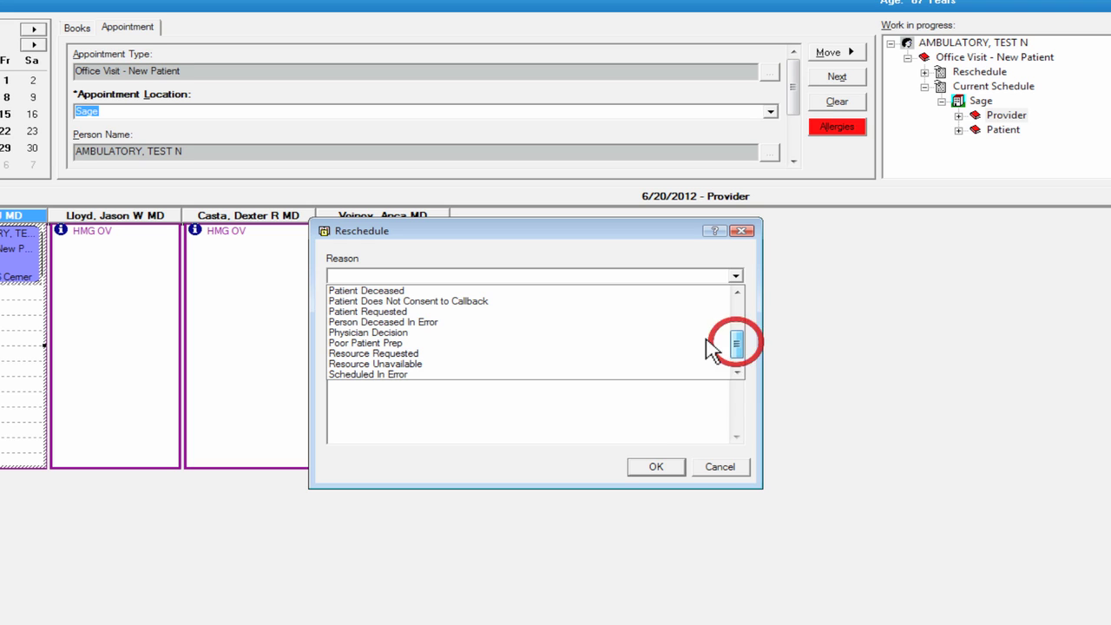
{"action": "left_click", "coordinate": [477, 311]}
{"action": "left_click", "coordinate": [445, 346]}
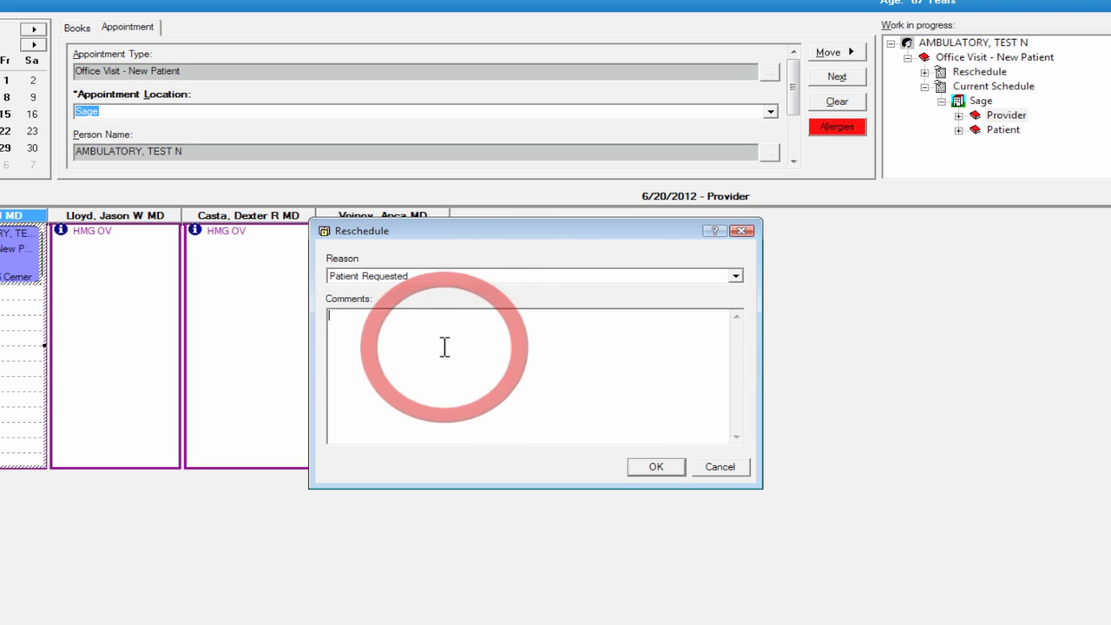
{"action": "left_click", "coordinate": [655, 469]}
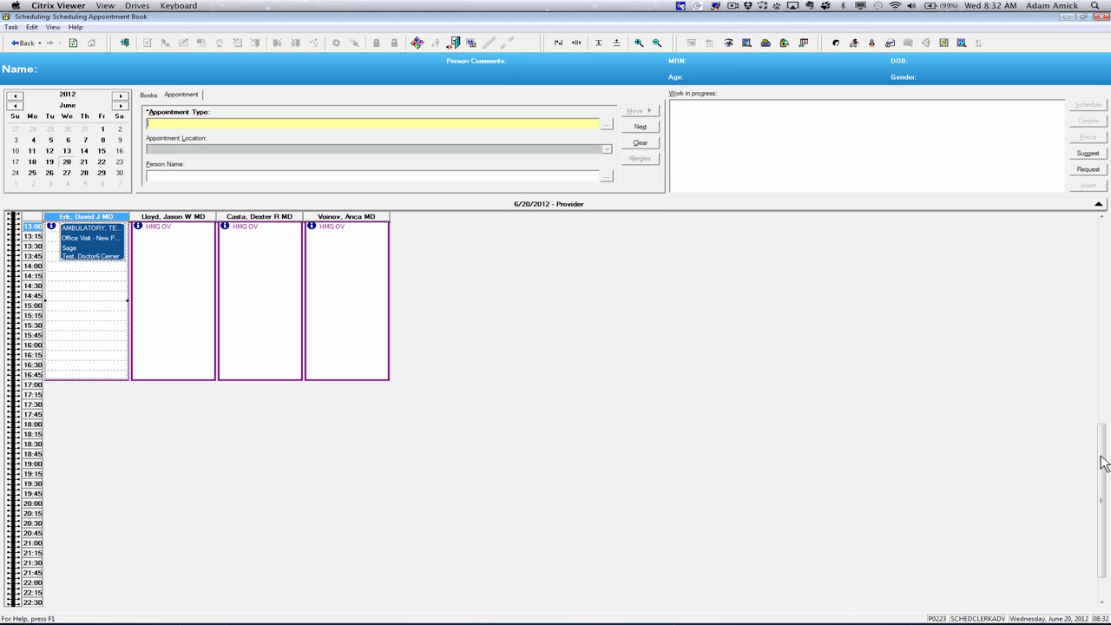
{"action": "left_click_drag", "start_coordinate": [1102, 463], "coordinate": [1099, 362]}
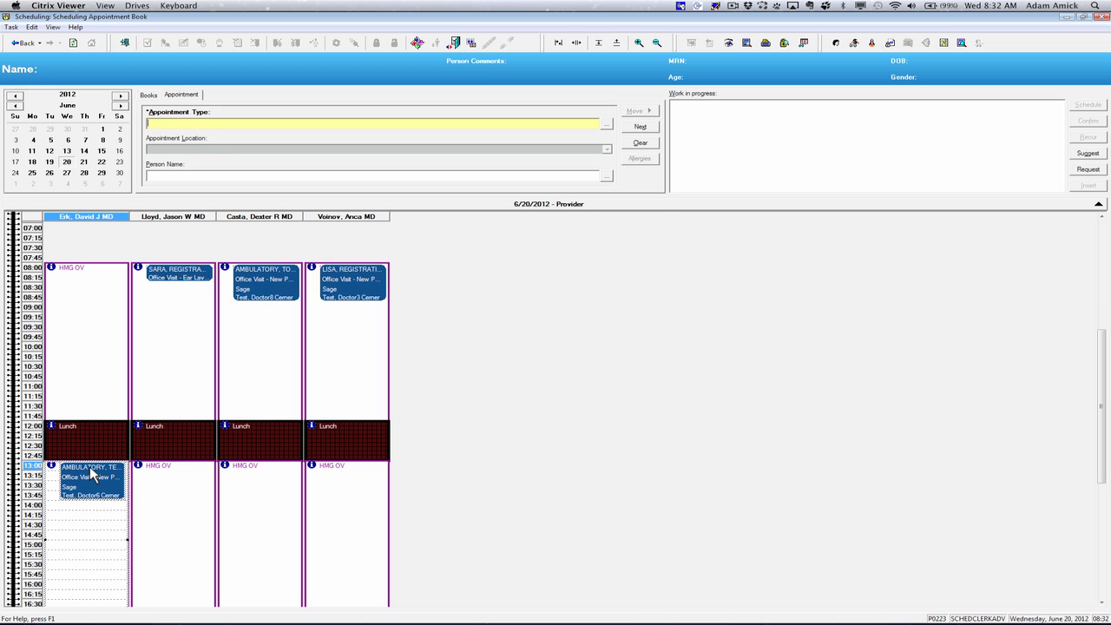
Cancel the 13:00 new-patient visit with reason Patient Requested and the comment 'comments'
{"action": "right_click", "coordinate": [85, 489]}
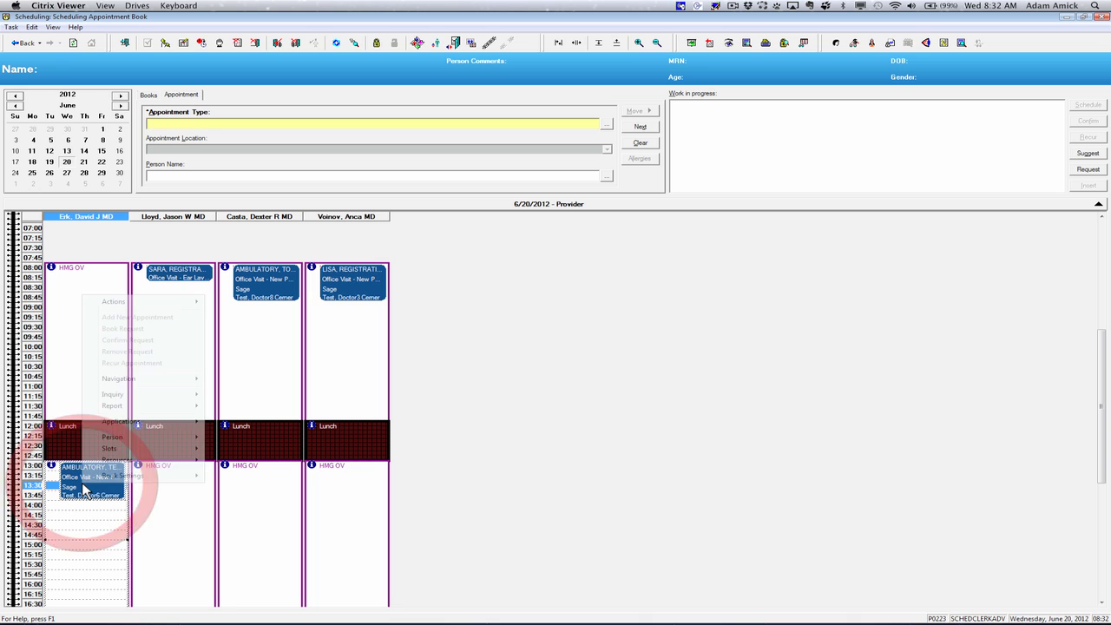
{"action": "mouse_move", "coordinate": [151, 309]}
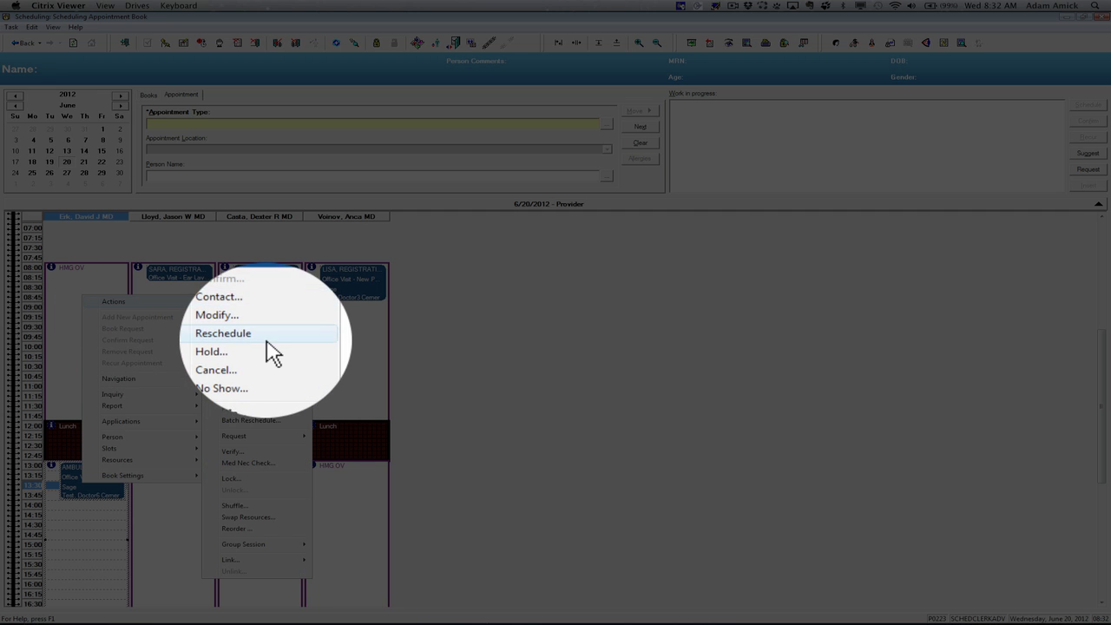
{"action": "left_click", "coordinate": [264, 371]}
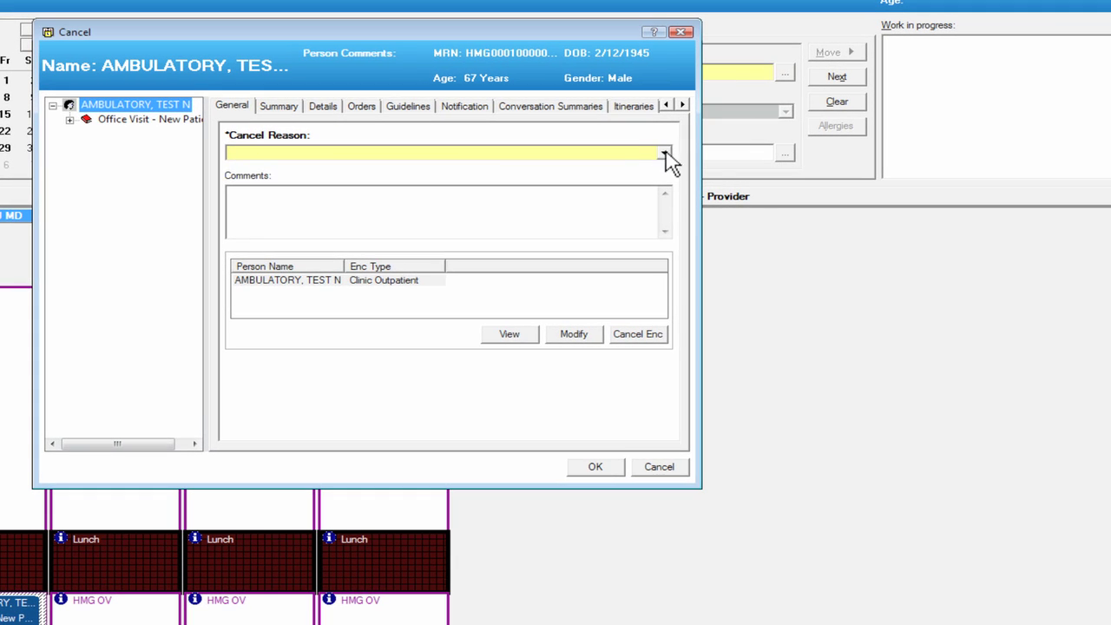
{"action": "left_click", "coordinate": [605, 162]}
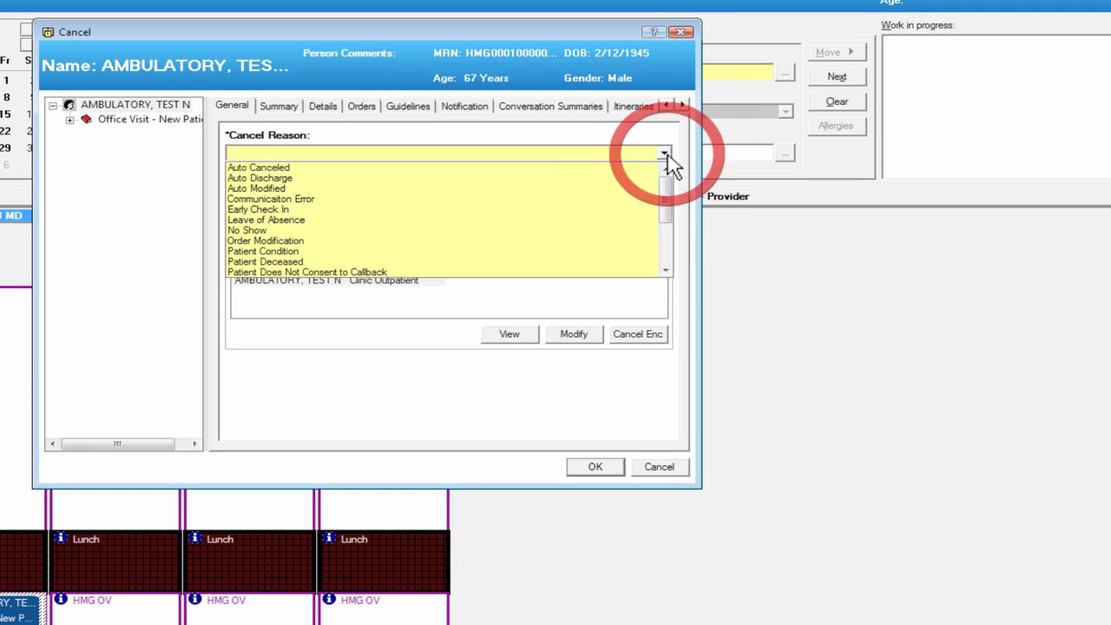
{"action": "left_click_drag", "start_coordinate": [669, 200], "coordinate": [665, 230]}
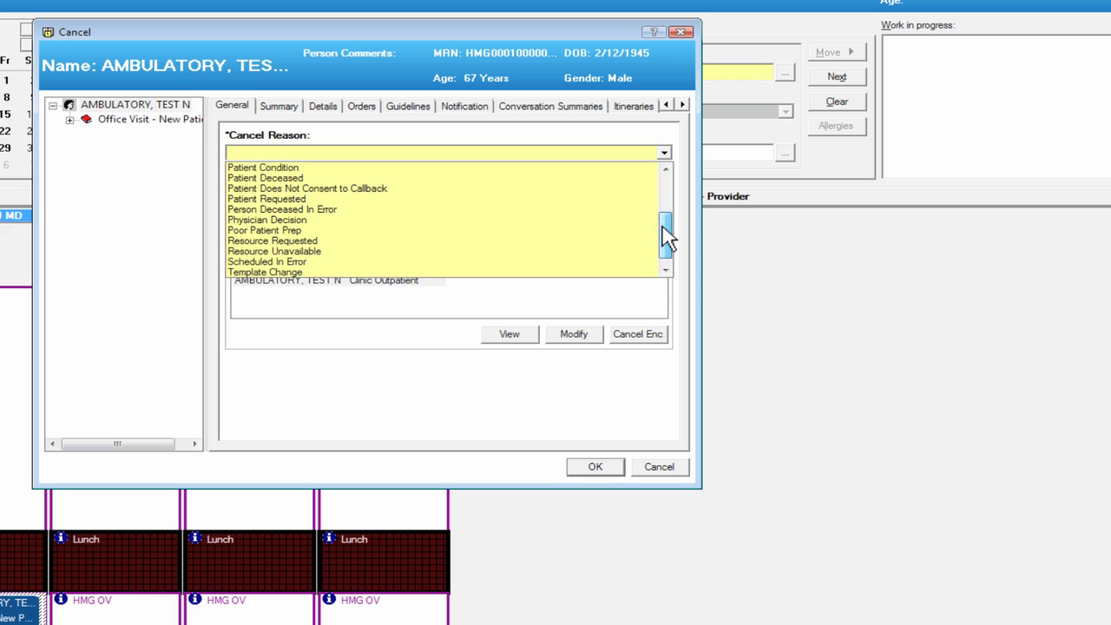
{"action": "left_click", "coordinate": [396, 201]}
{"action": "left_click", "coordinate": [386, 200]}
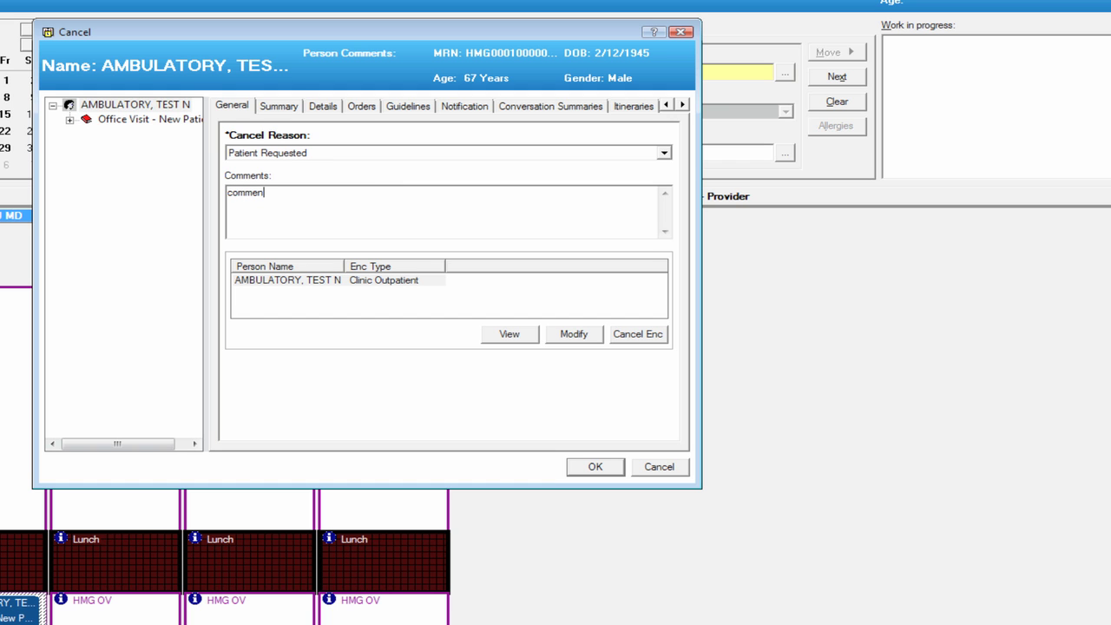
{"action": "left_click", "coordinate": [596, 466]}
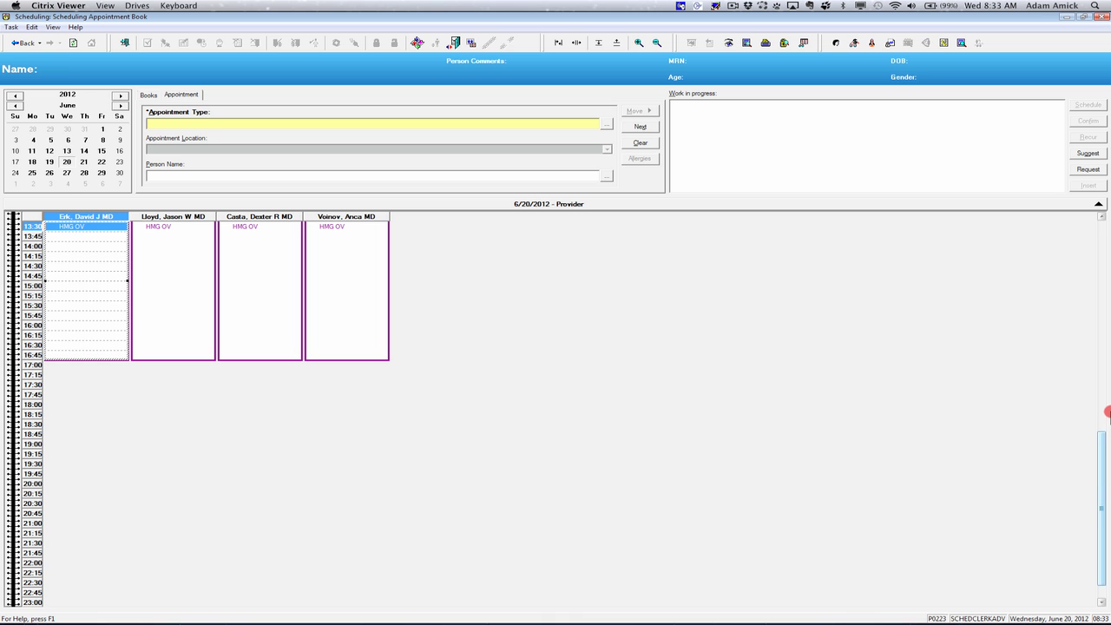
Mark the second provider's 08:00 Office Visit - Ear Lavage as a No Show
{"action": "left_click_drag", "start_coordinate": [1107, 414], "coordinate": [1095, 318]}
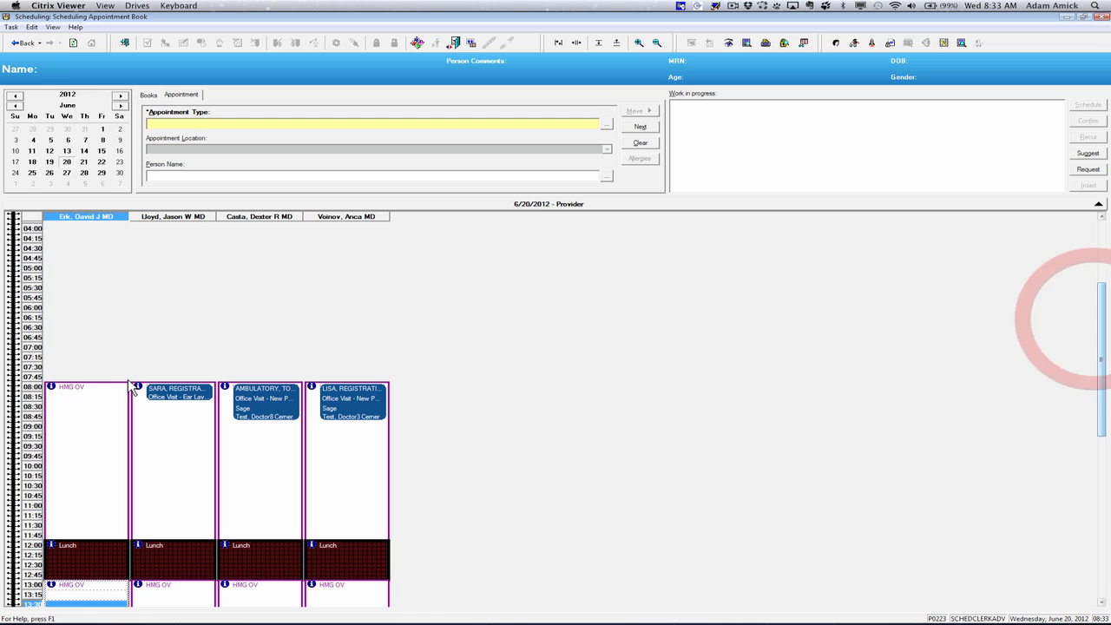
{"action": "right_click", "coordinate": [173, 399]}
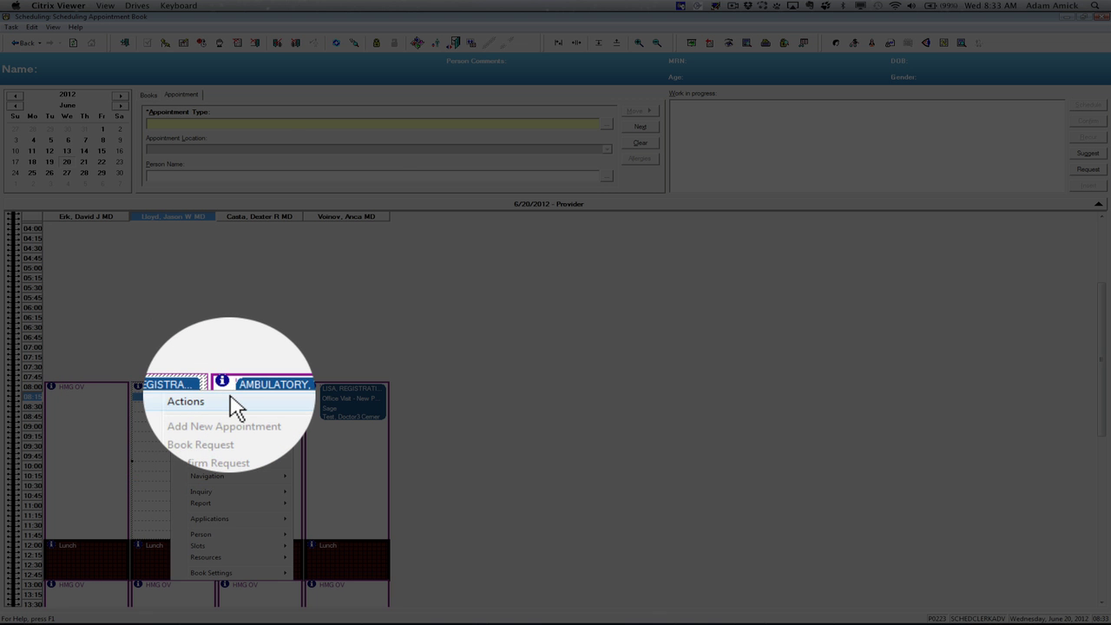
{"action": "mouse_move", "coordinate": [230, 401]}
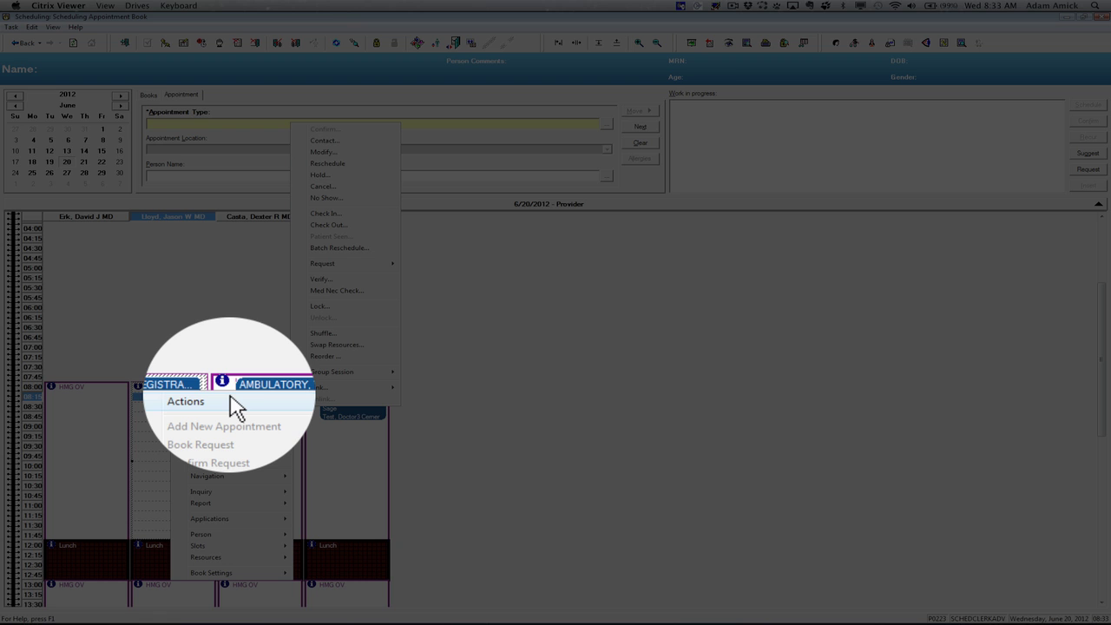
{"action": "left_click", "coordinate": [341, 198]}
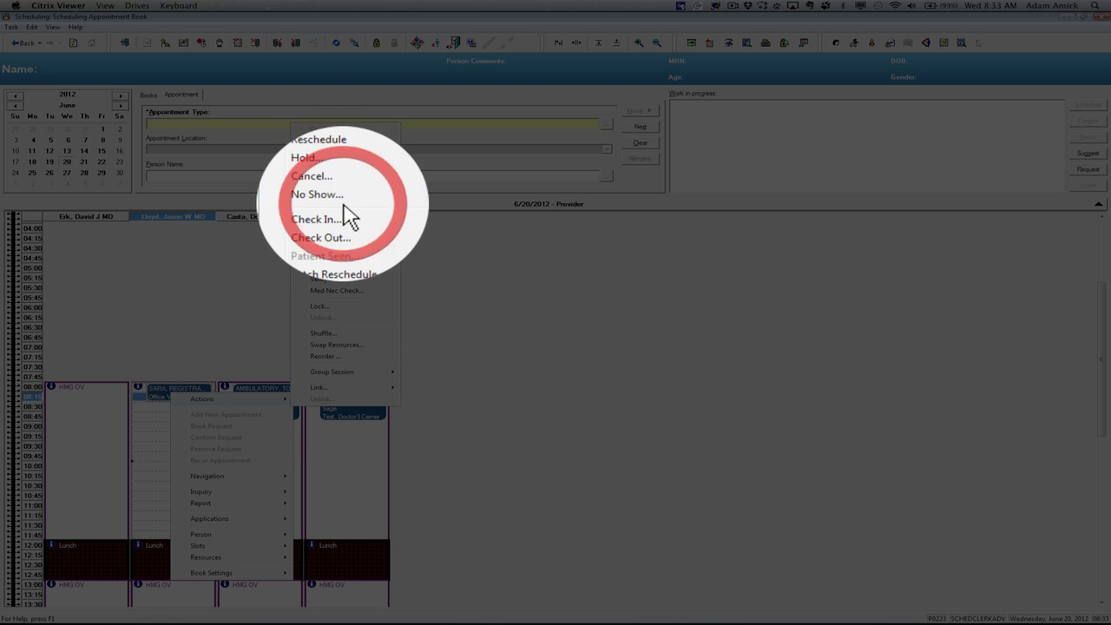
{"action": "left_click", "coordinate": [341, 199]}
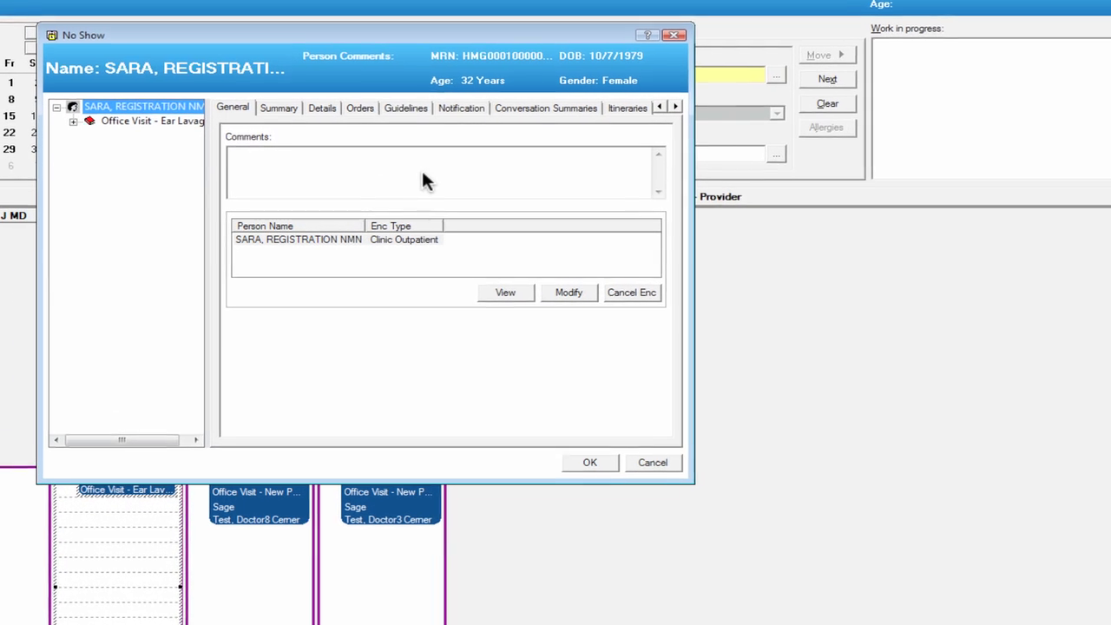
{"action": "left_click", "coordinate": [373, 193]}
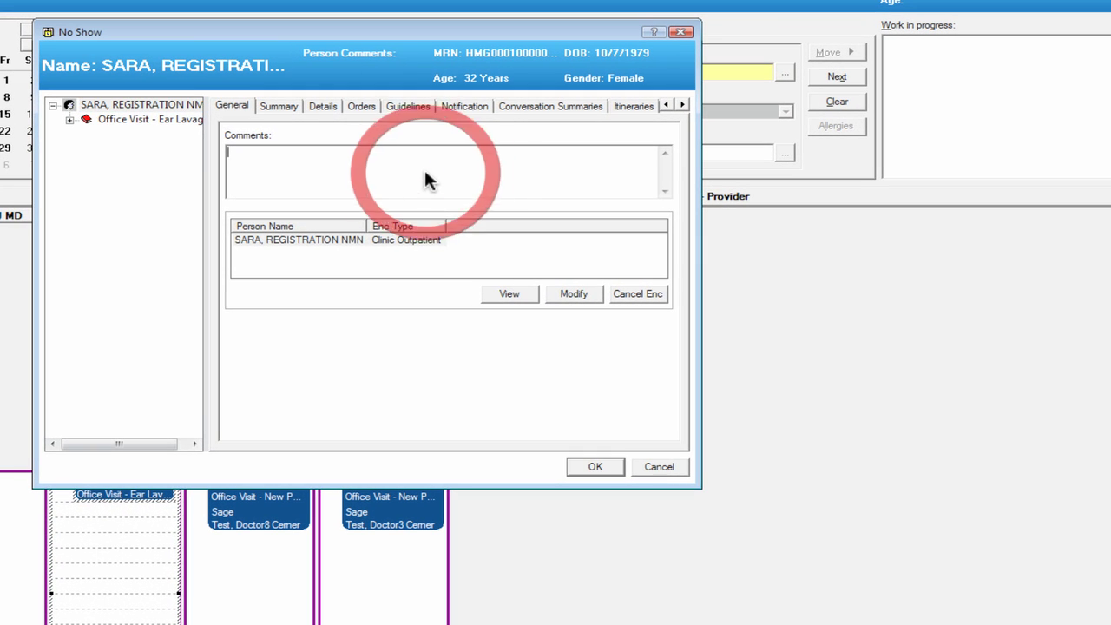
{"action": "left_click", "coordinate": [597, 471]}
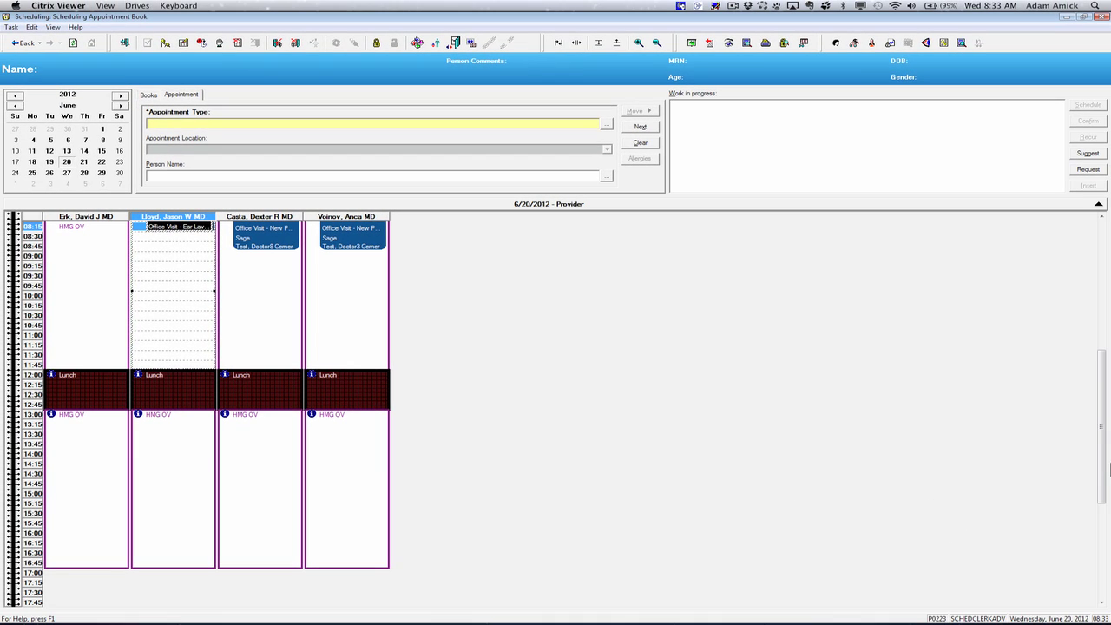
{"action": "scroll", "coordinate": [1103, 420], "scroll_direction": "up", "scroll_amount": 3}
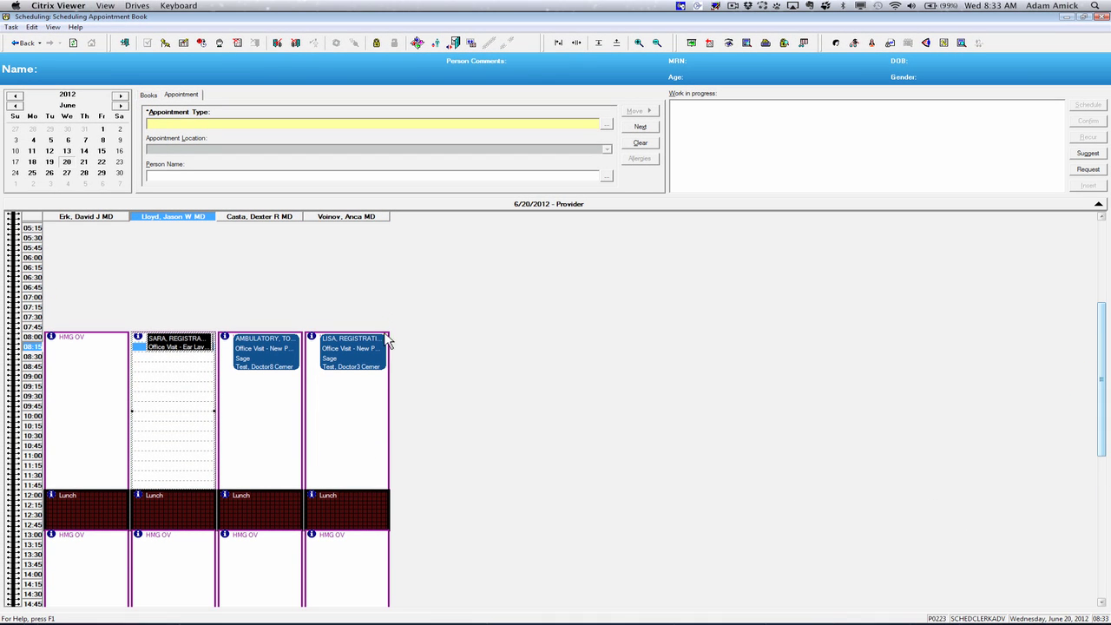
{"action": "mouse_move", "coordinate": [192, 350]}
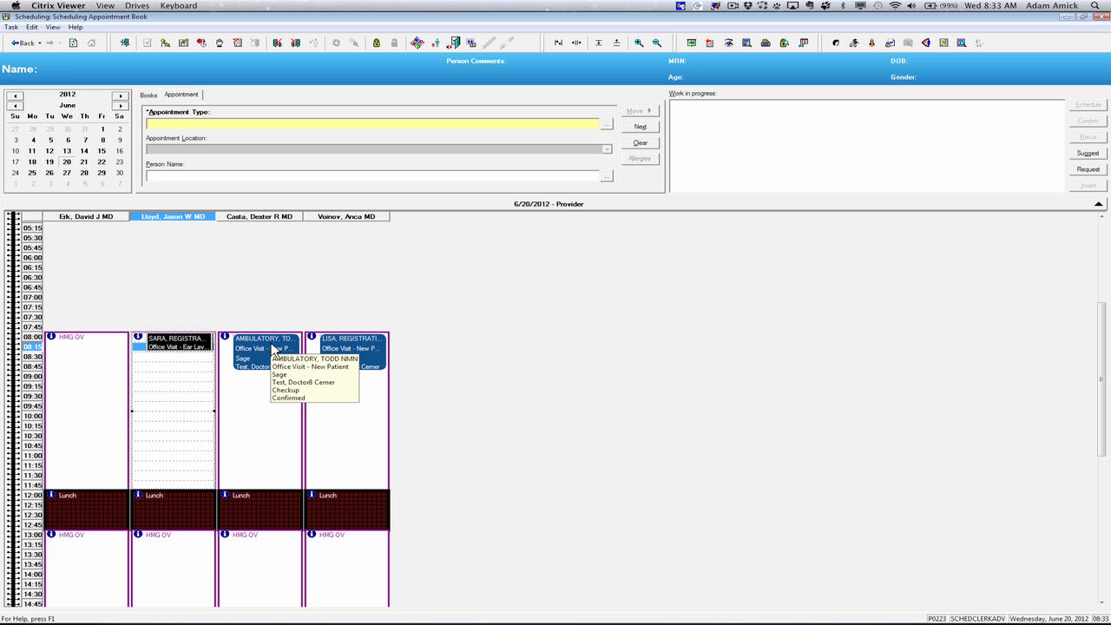
Check in the third provider's 08:00 new-patient visit, completing the patient's registration
{"action": "right_click", "coordinate": [275, 349]}
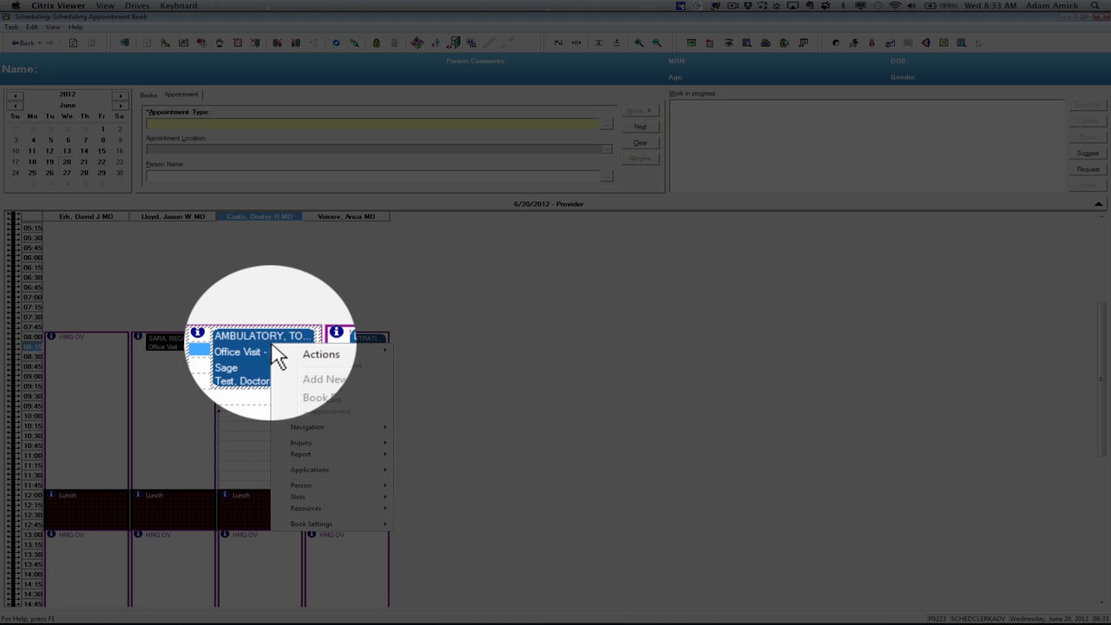
{"action": "mouse_move", "coordinate": [300, 359]}
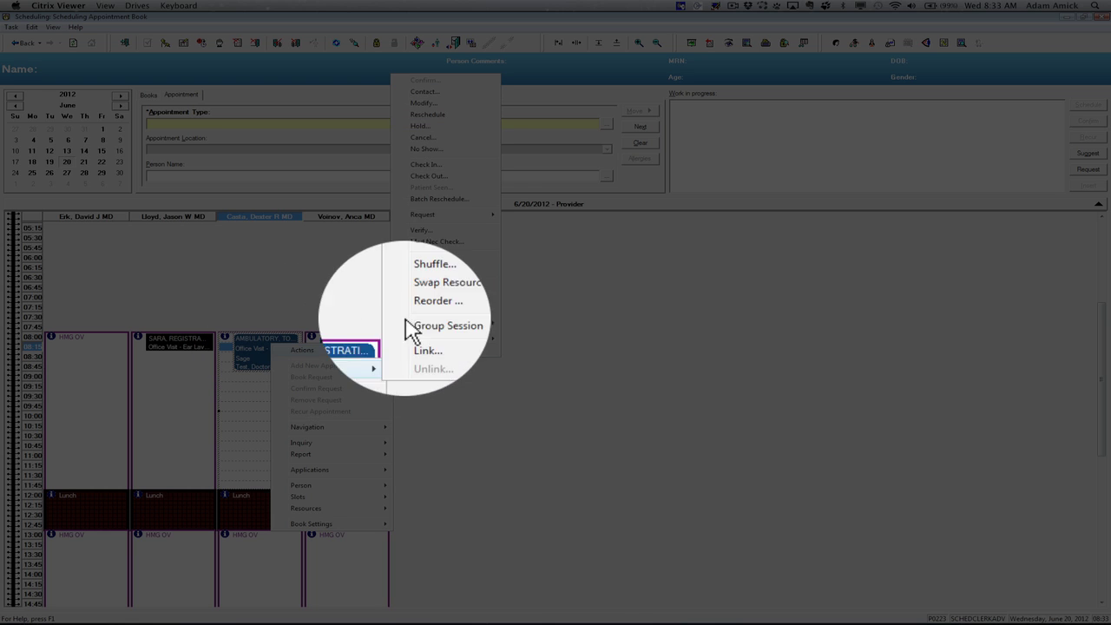
{"action": "left_click", "coordinate": [449, 170]}
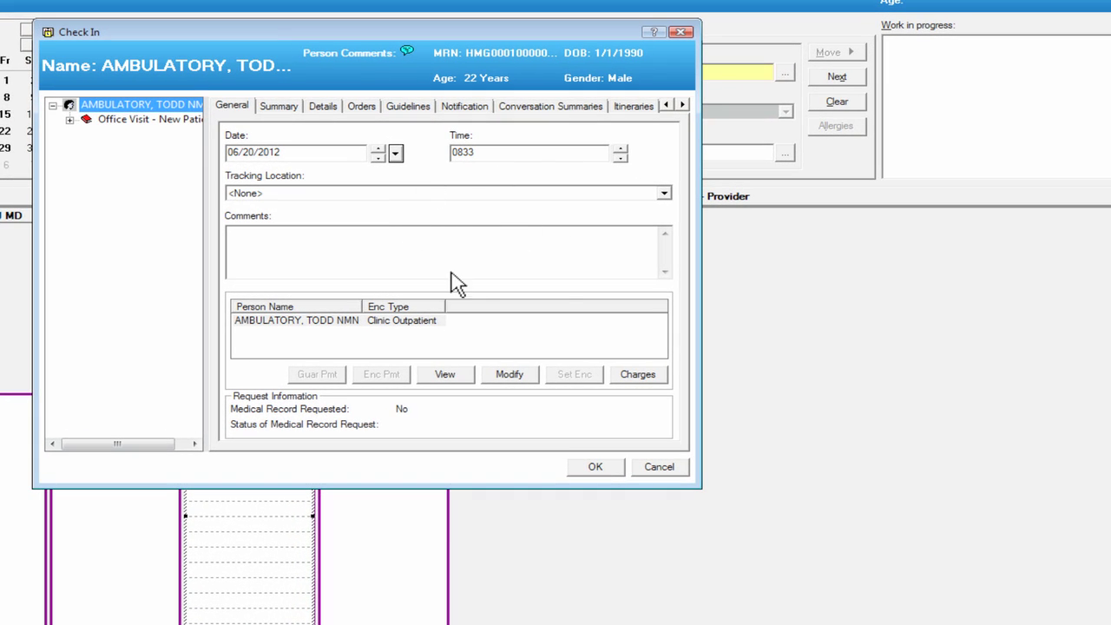
{"action": "left_click", "coordinate": [605, 469]}
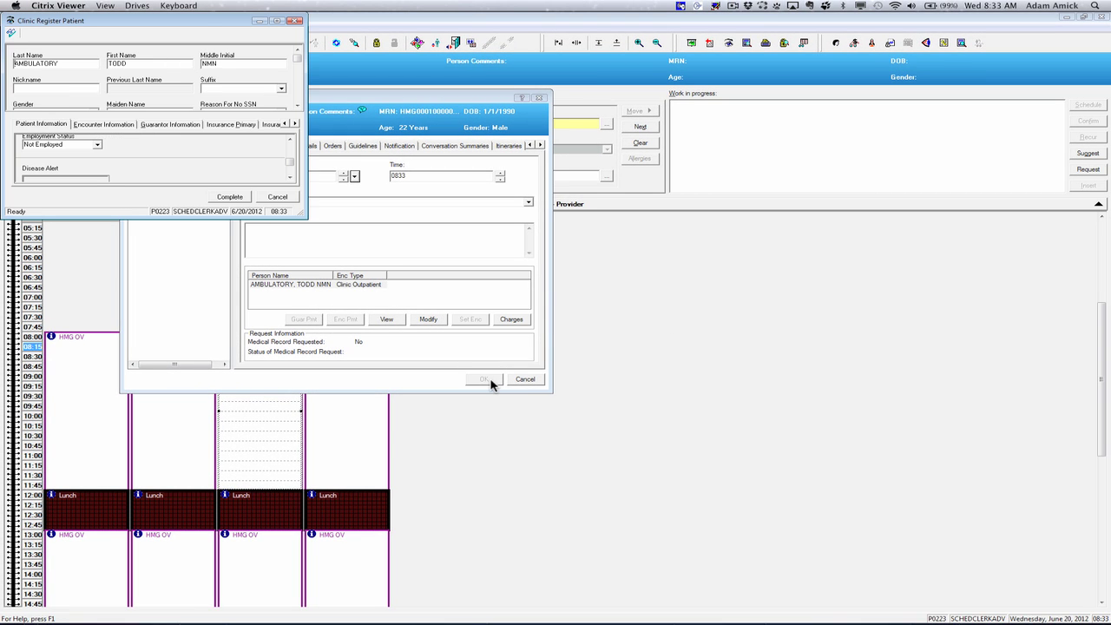
{"action": "left_click_drag", "start_coordinate": [301, 211], "coordinate": [559, 362]}
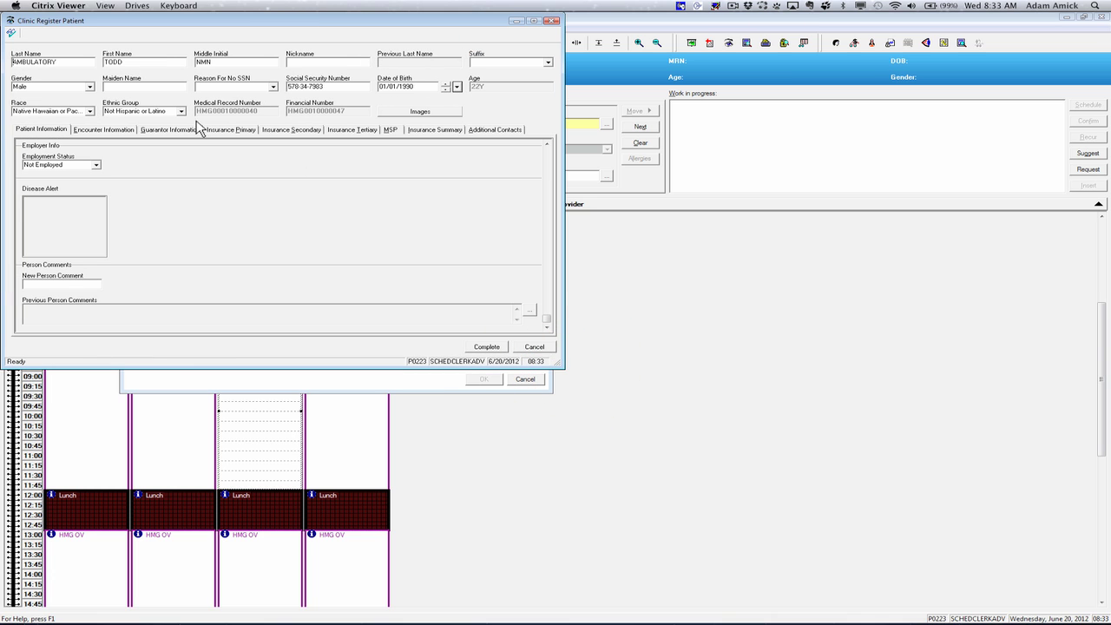
{"action": "left_click", "coordinate": [489, 347]}
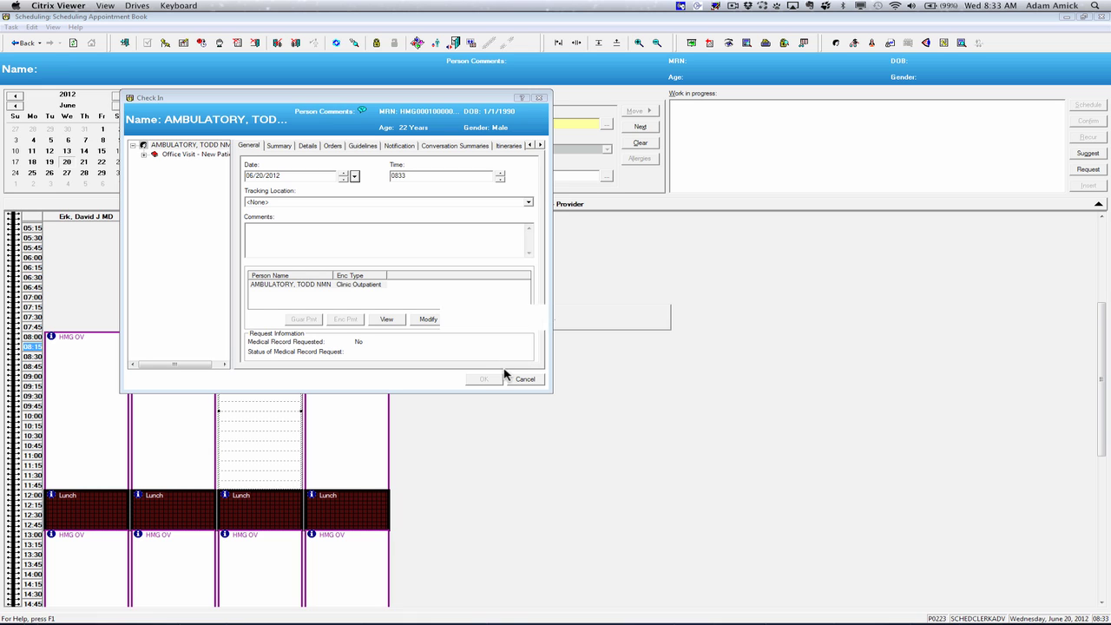
{"action": "left_click", "coordinate": [497, 378]}
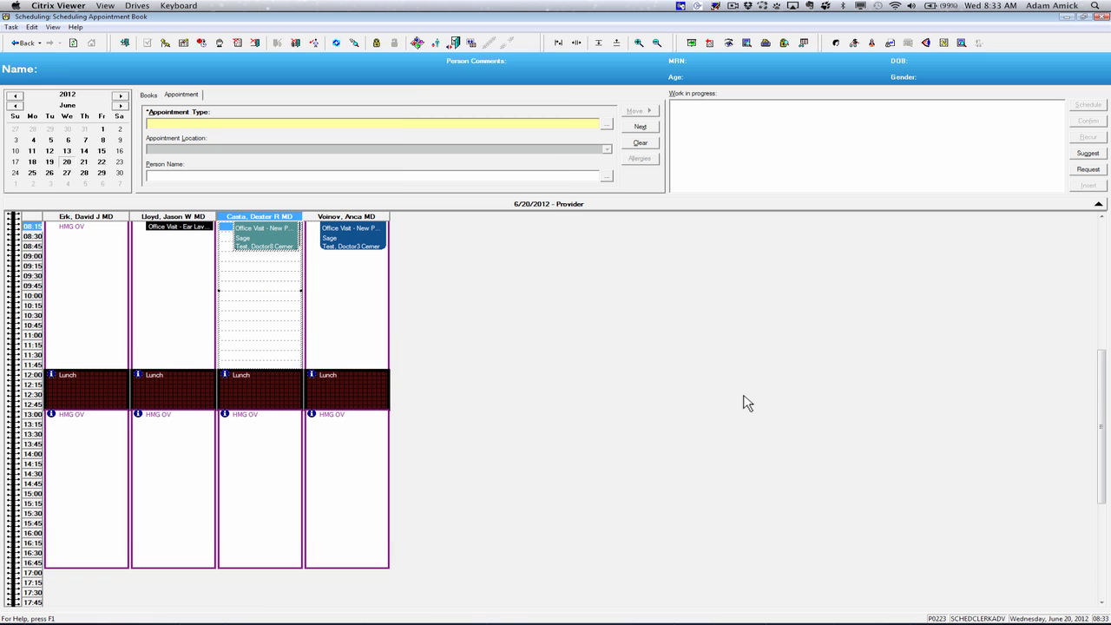
{"action": "left_click_drag", "start_coordinate": [1103, 446], "coordinate": [1102, 394]}
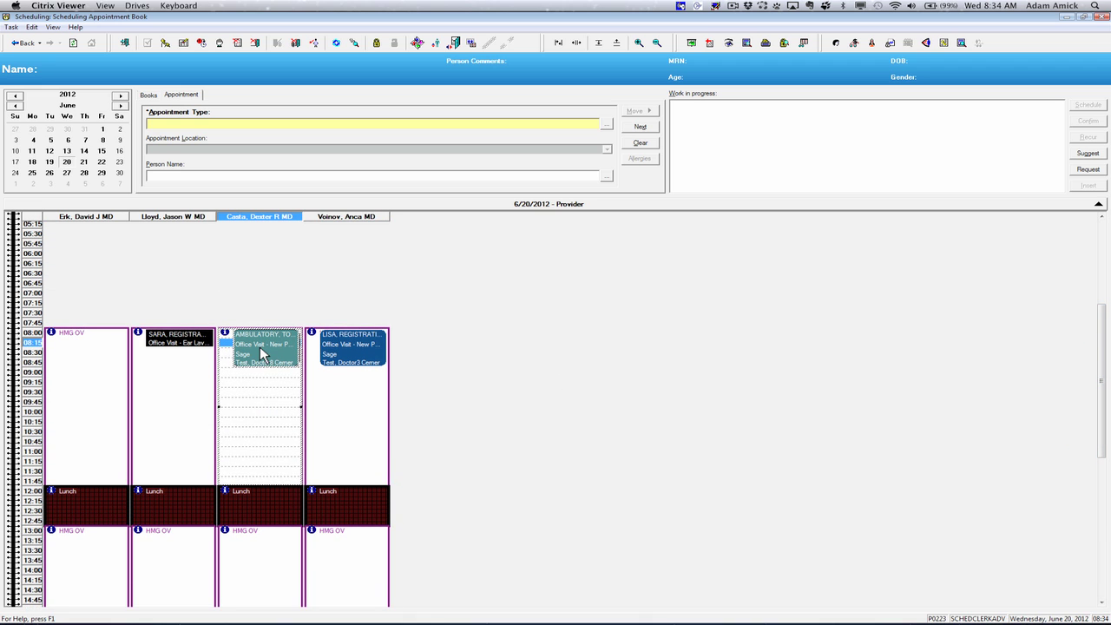
Check out the third provider's 08:00 new-patient visit with patient tracking stopped
{"action": "mouse_move", "coordinate": [262, 352]}
{"action": "right_click", "coordinate": [259, 346]}
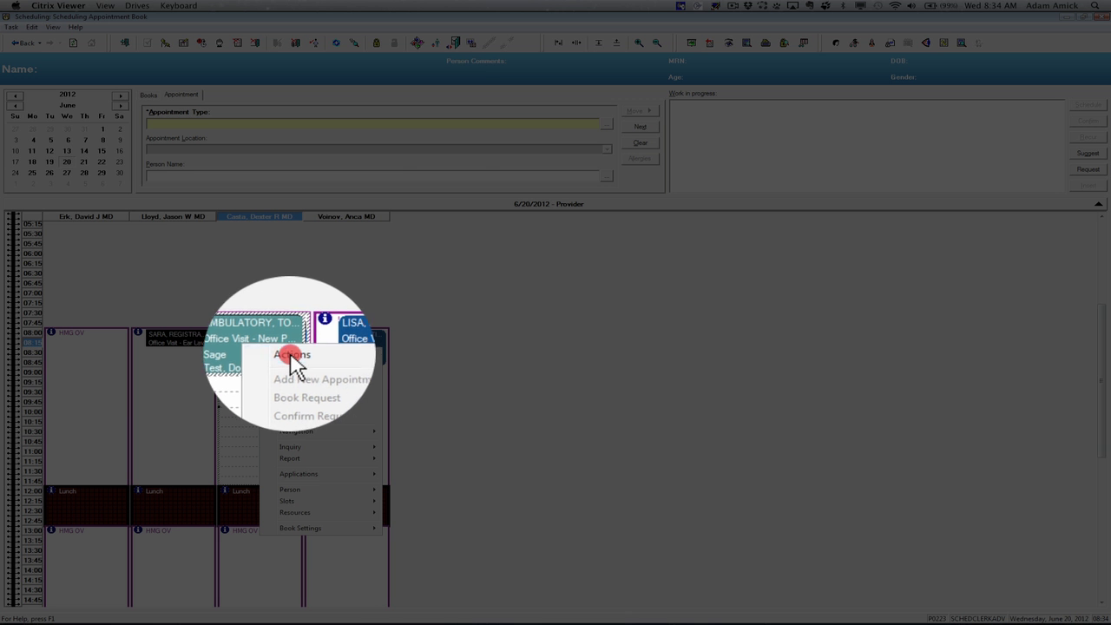
{"action": "mouse_move", "coordinate": [295, 354]}
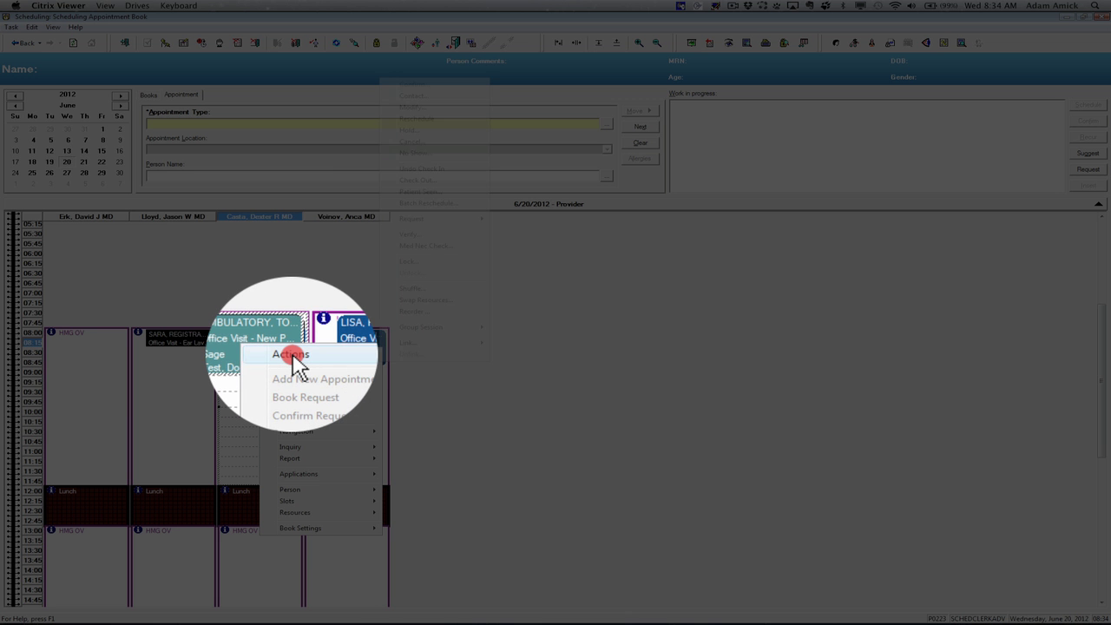
{"action": "left_click", "coordinate": [439, 180]}
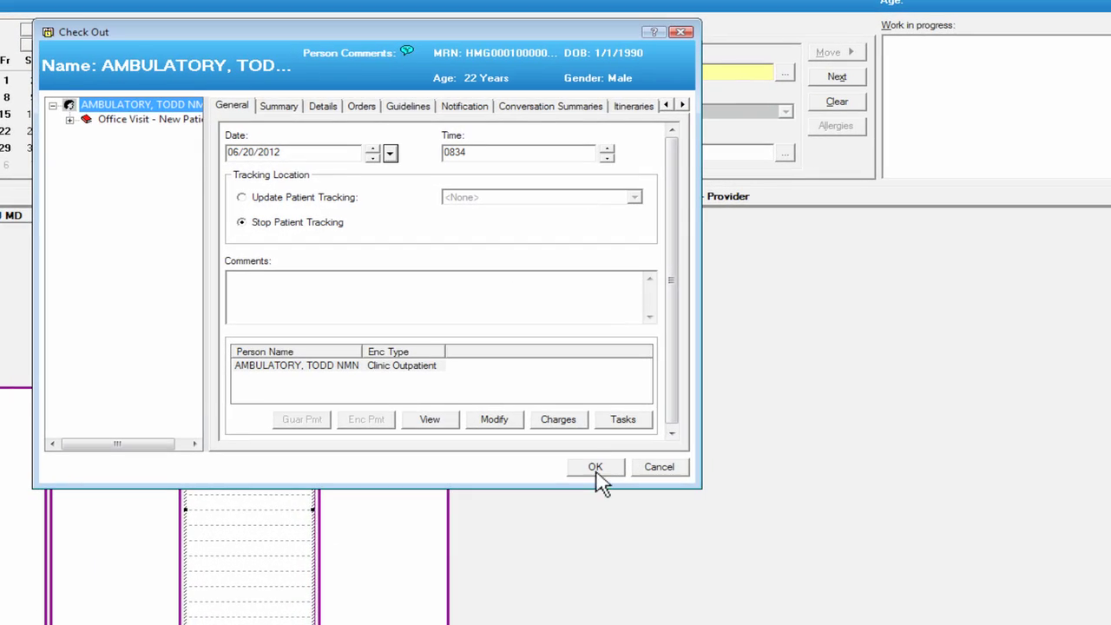
{"action": "left_click", "coordinate": [596, 467]}
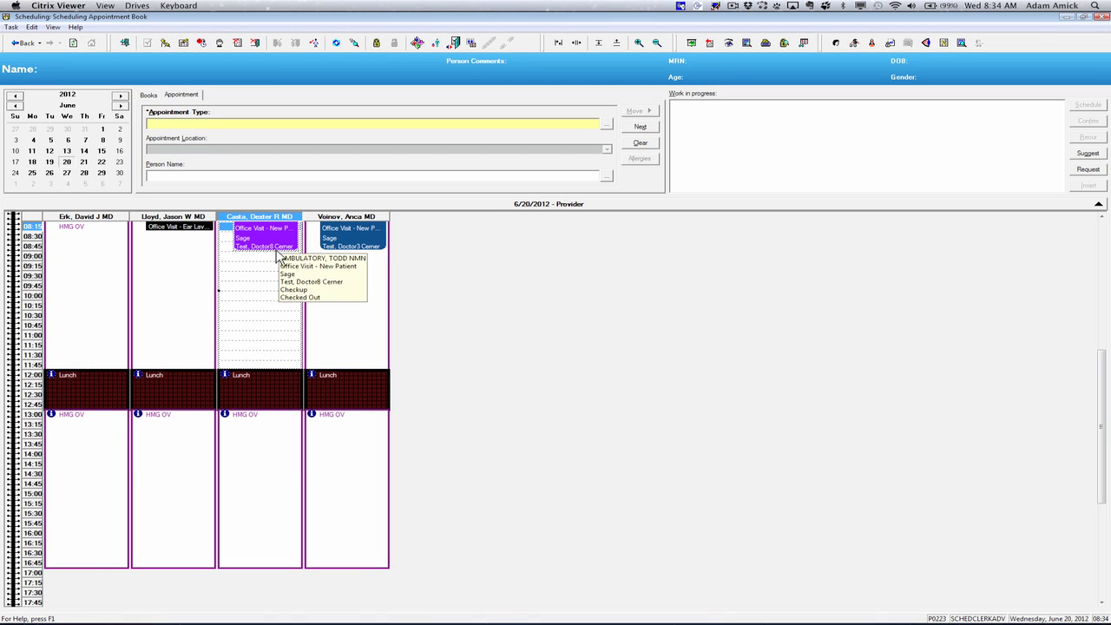
{"action": "mouse_move", "coordinate": [271, 252]}
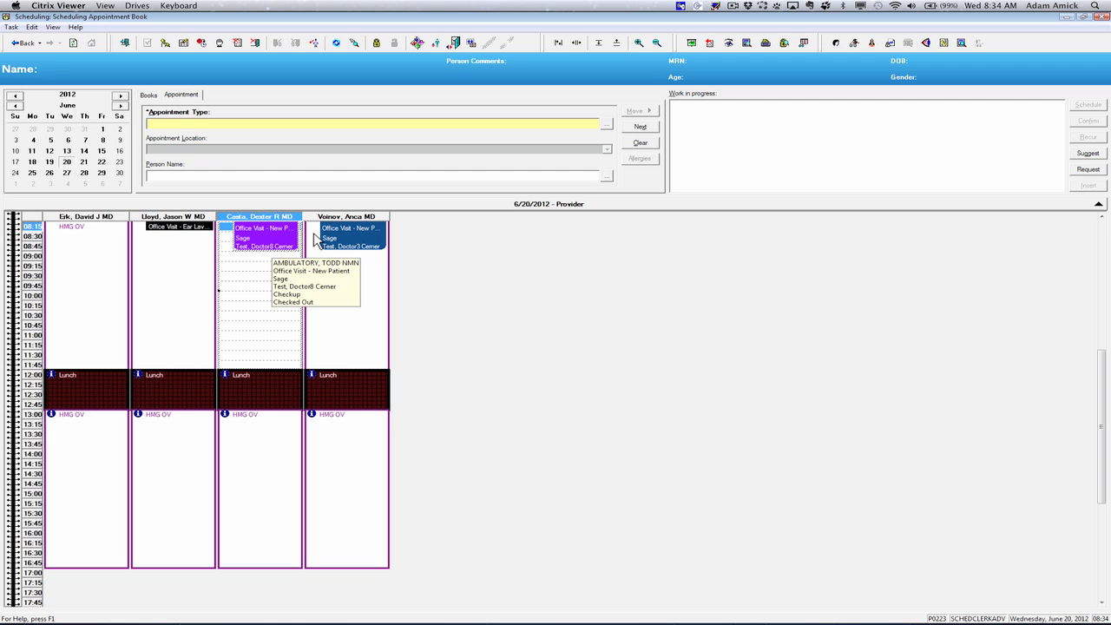
Shuffle the fourth provider's 08:00 new-patient visit to the third provider at 13:00, reason Physician Decision
{"action": "right_click", "coordinate": [360, 236]}
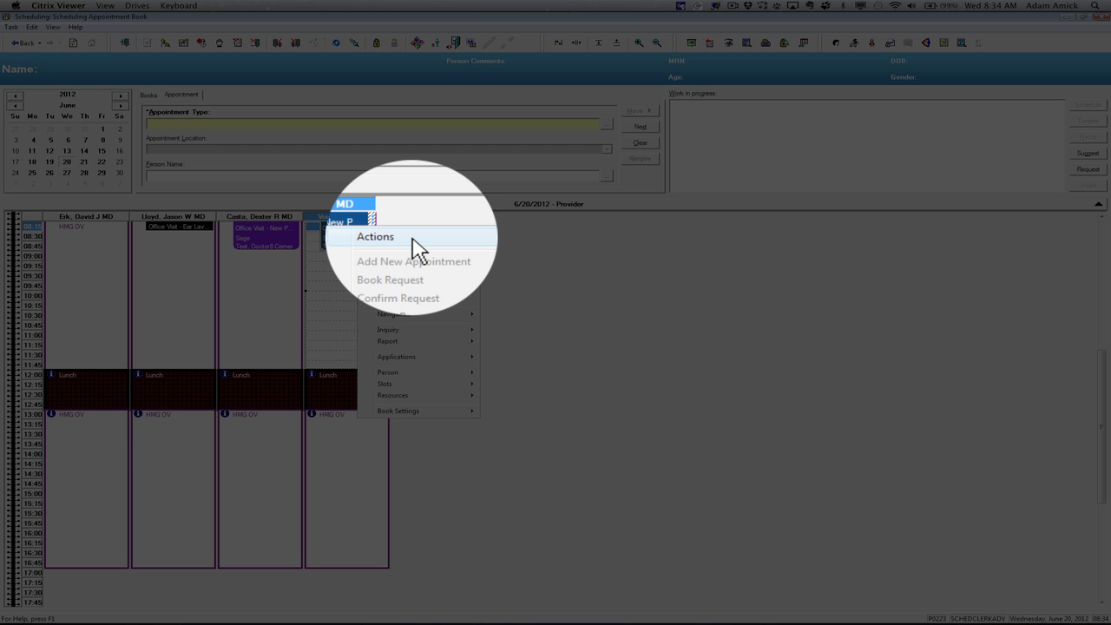
{"action": "mouse_move", "coordinate": [414, 247]}
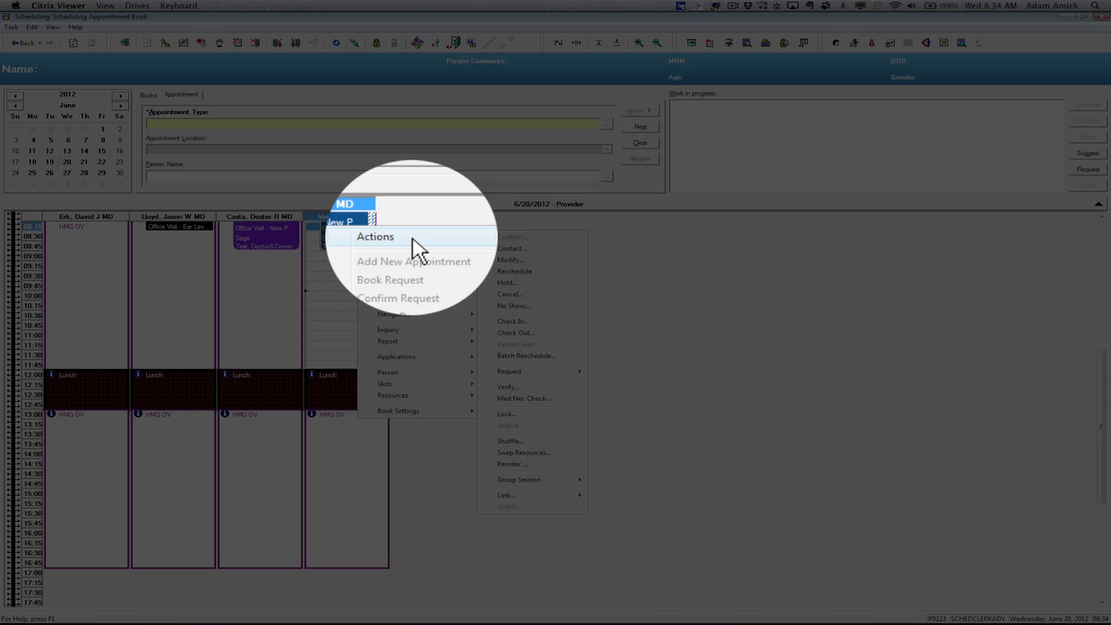
{"action": "left_click", "coordinate": [521, 444]}
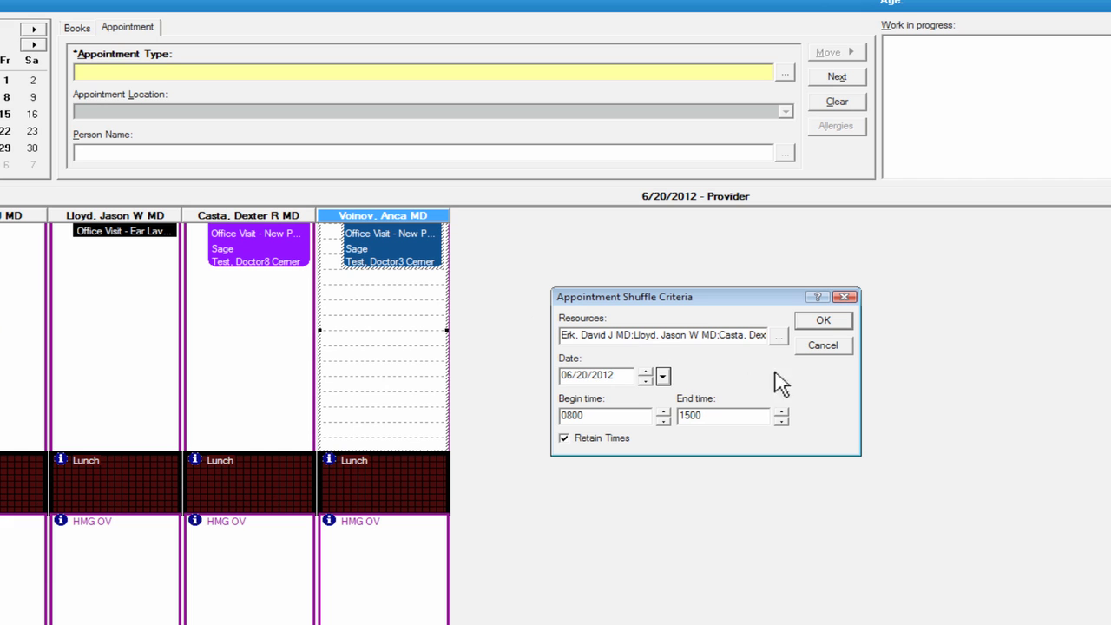
{"action": "left_click", "coordinate": [825, 323]}
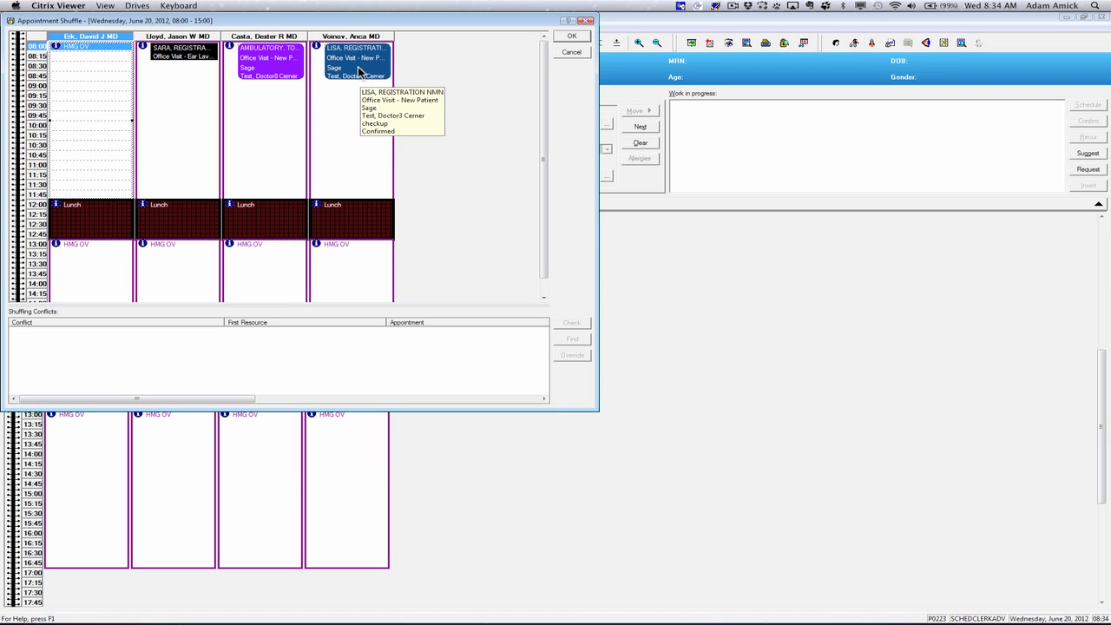
{"action": "left_click_drag", "start_coordinate": [358, 73], "coordinate": [264, 242]}
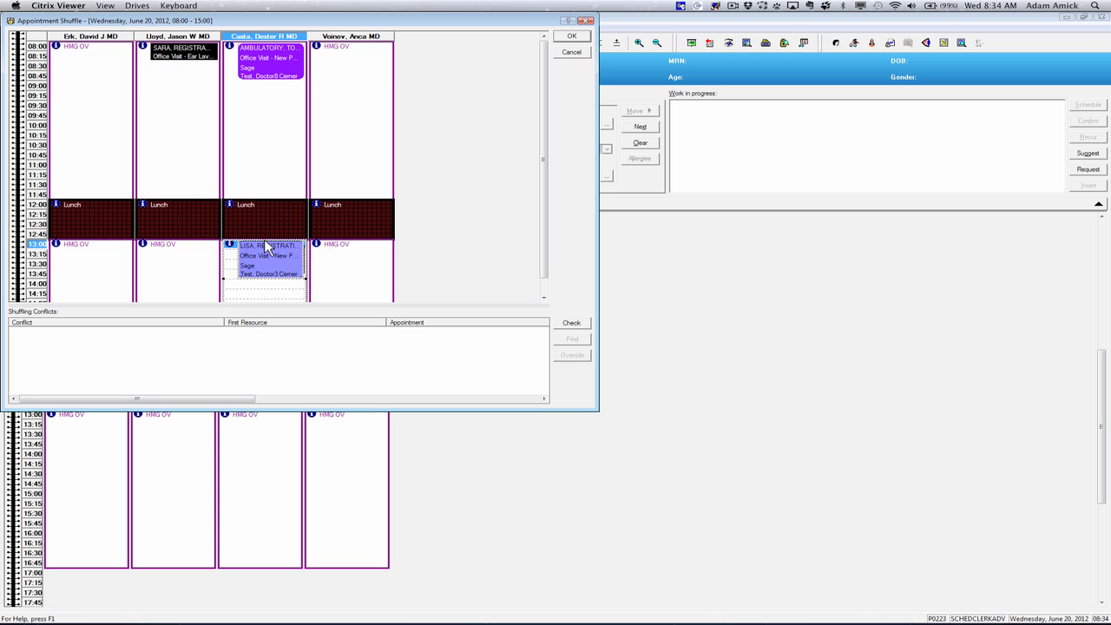
{"action": "left_click", "coordinate": [572, 39]}
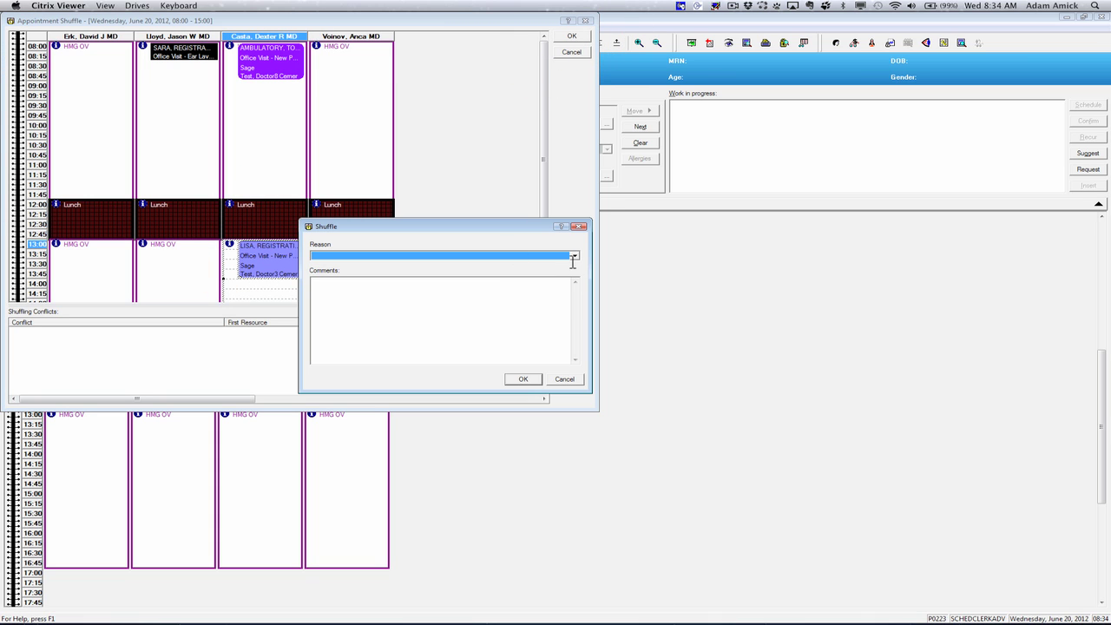
{"action": "left_click", "coordinate": [575, 257]}
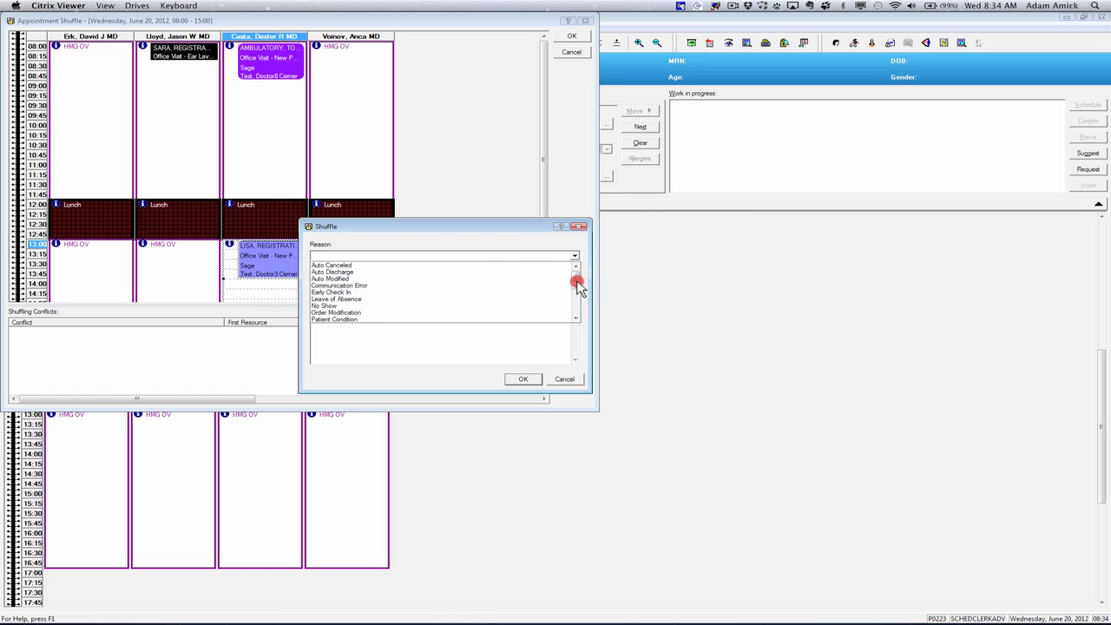
{"action": "left_click_drag", "start_coordinate": [577, 285], "coordinate": [577, 304]}
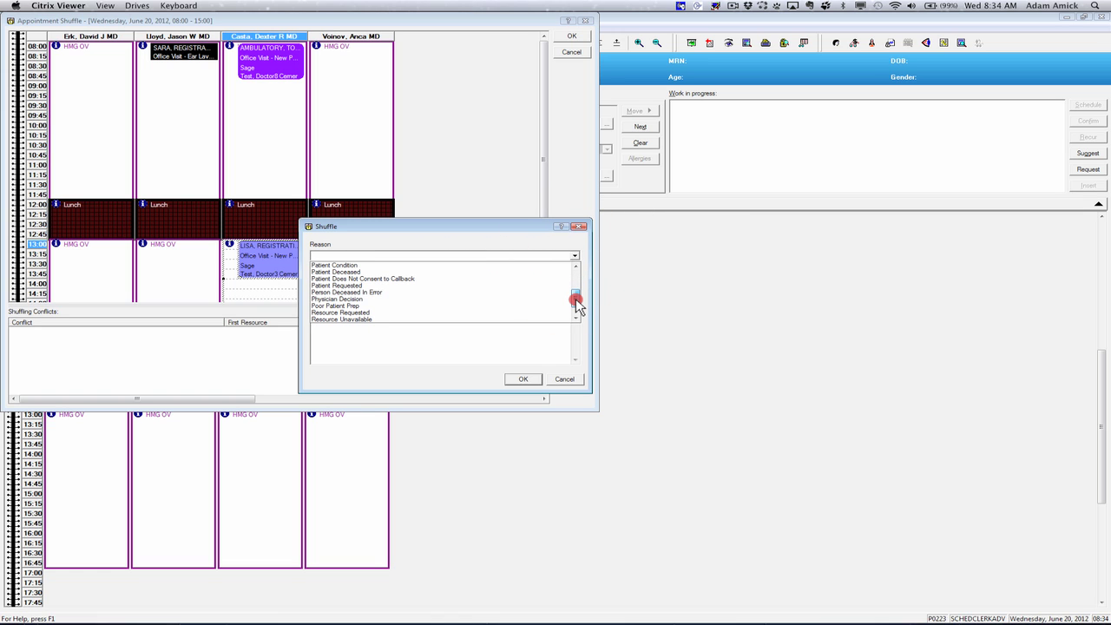
{"action": "left_click", "coordinate": [426, 298]}
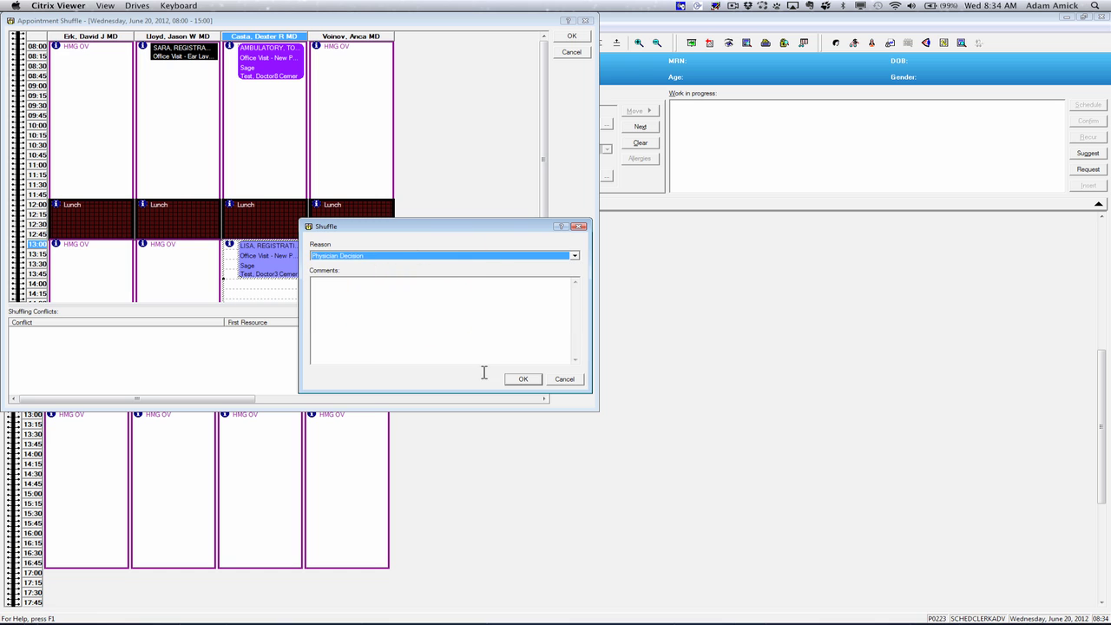
{"action": "left_click", "coordinate": [518, 379]}
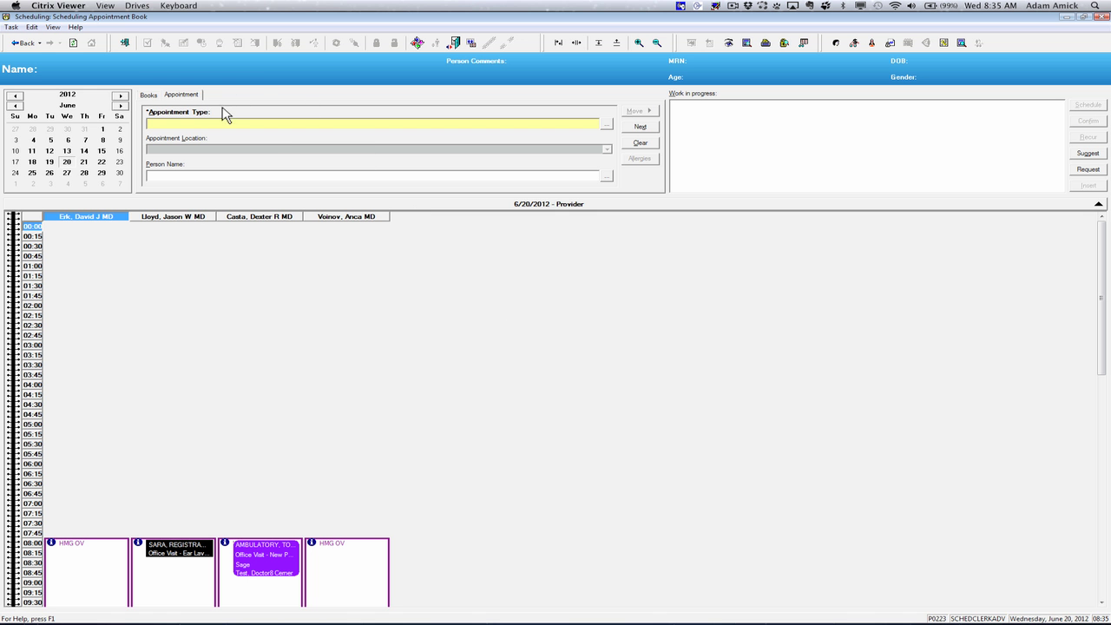
Create a Block appointment request at location SAGE and load it into work in progress
{"action": "left_click", "coordinate": [212, 124]}
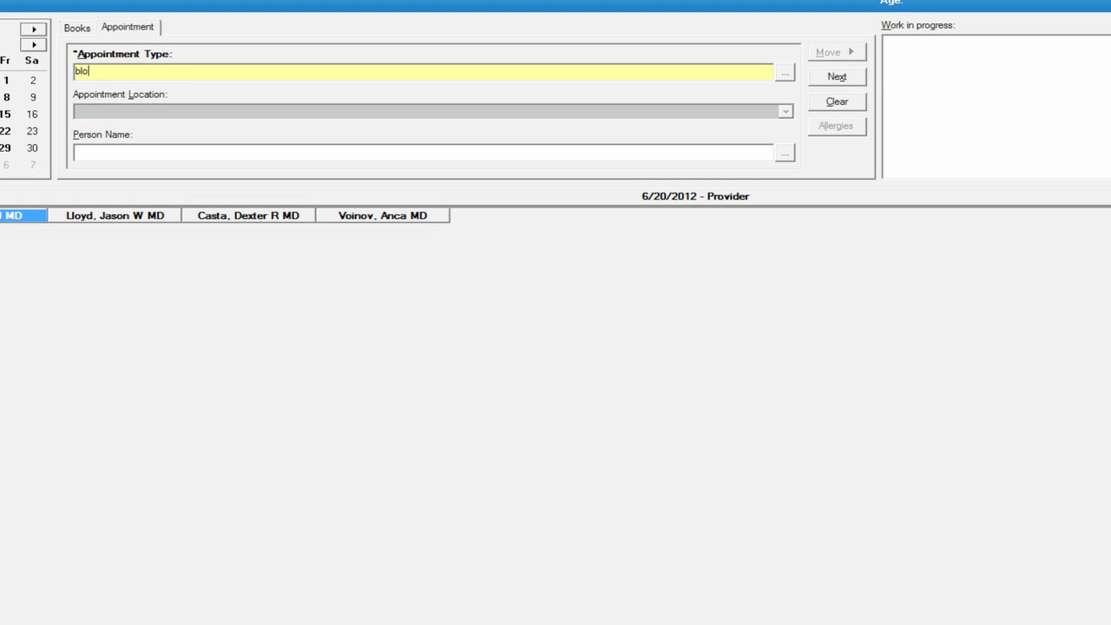
{"action": "key", "text": "Tab"}
{"action": "key", "text": "Tab"}
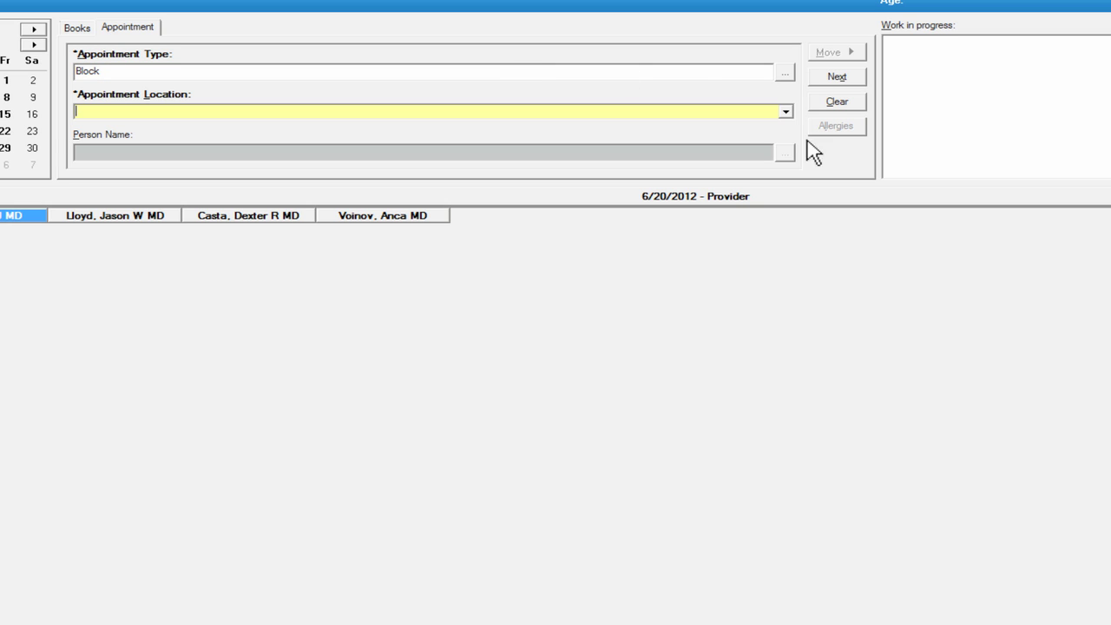
{"action": "left_click", "coordinate": [787, 113]}
{"action": "type", "text": "SAh"}
{"action": "type", "text": "GE"}
{"action": "left_click", "coordinate": [791, 110]}
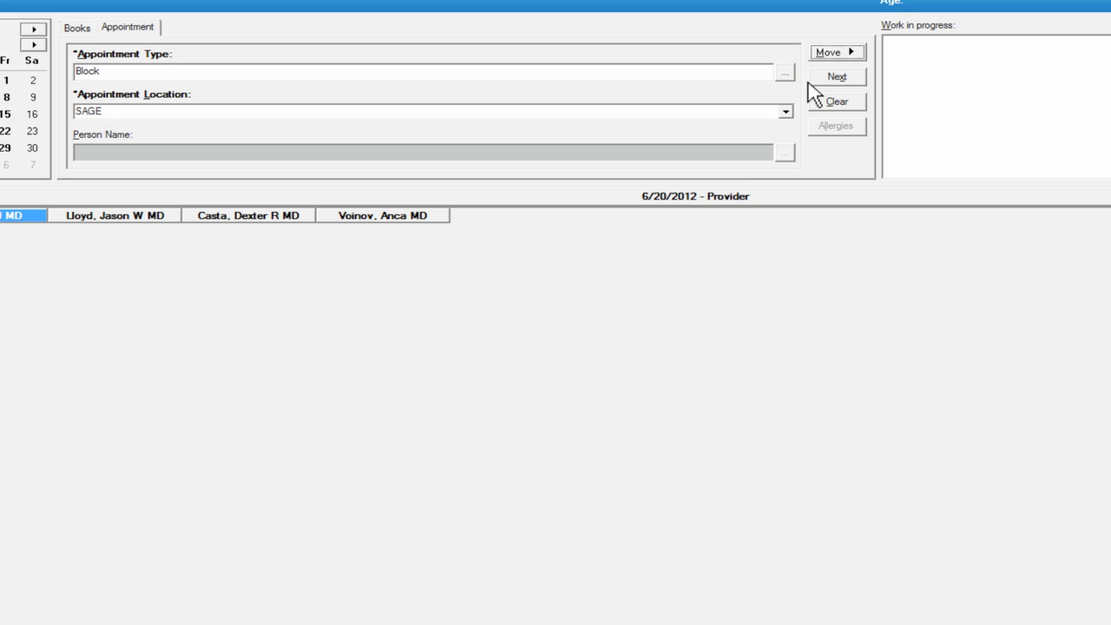
{"action": "left_click", "coordinate": [820, 52]}
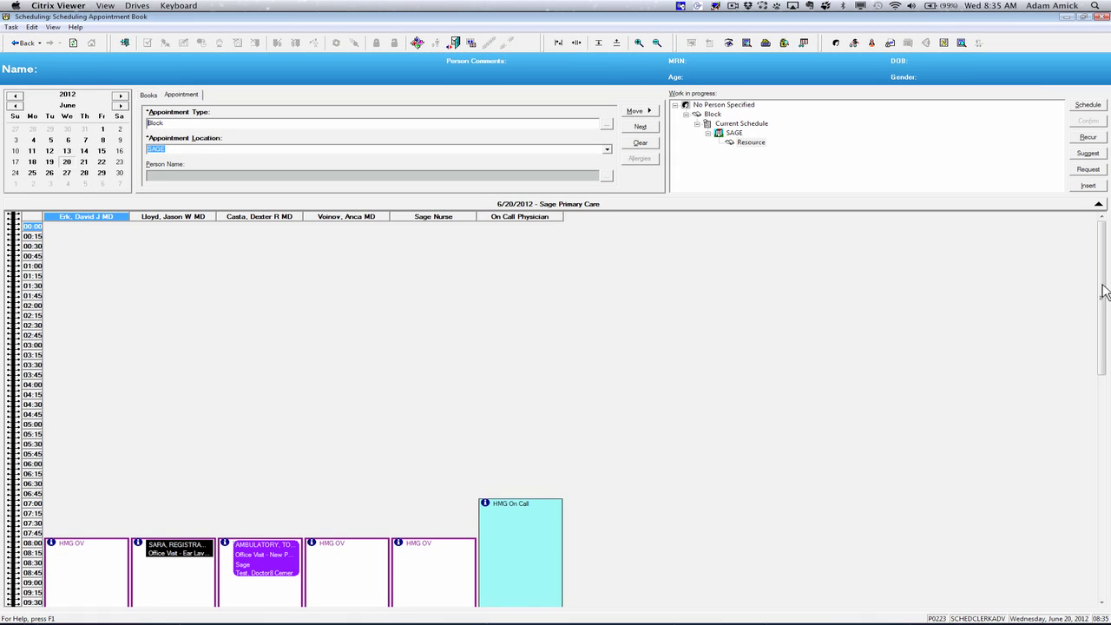
Place a Resource block on Sage Nurse's 08:00–12:00 HMG OV slot, leaving it pending confirmation
{"action": "left_click_drag", "start_coordinate": [1098, 345], "coordinate": [1100, 383]}
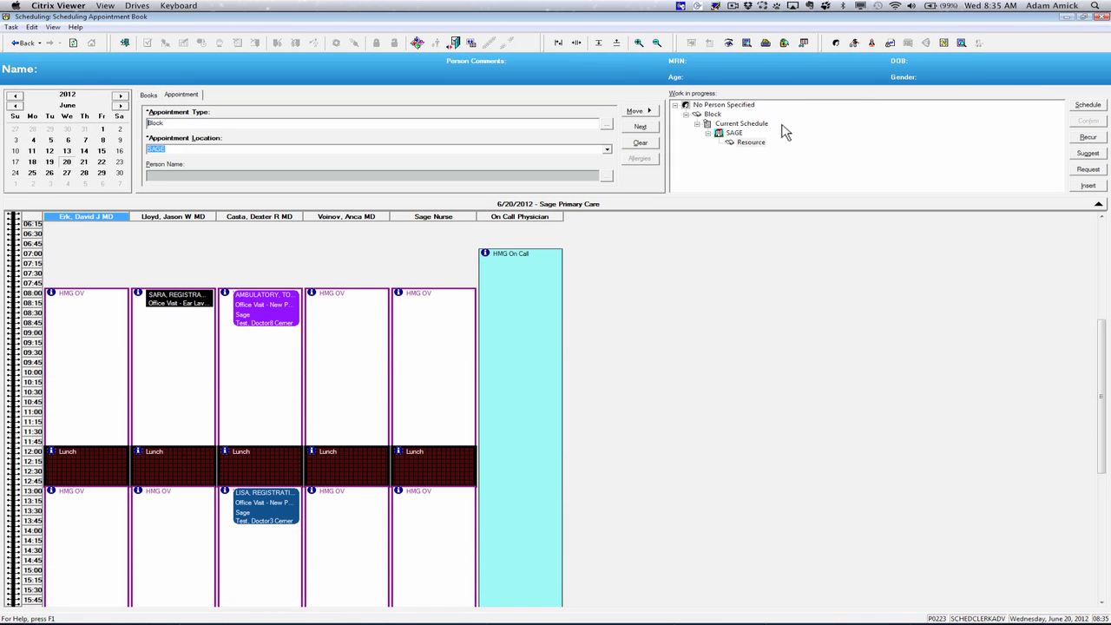
{"action": "left_click_drag", "start_coordinate": [751, 146], "coordinate": [444, 297]}
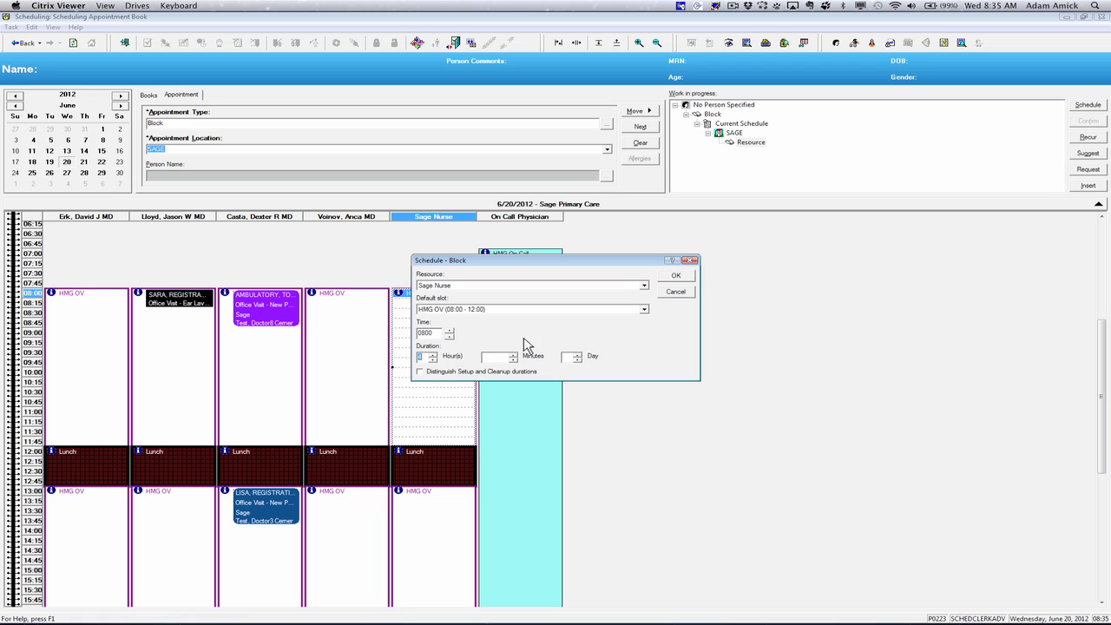
{"action": "left_click", "coordinate": [677, 277]}
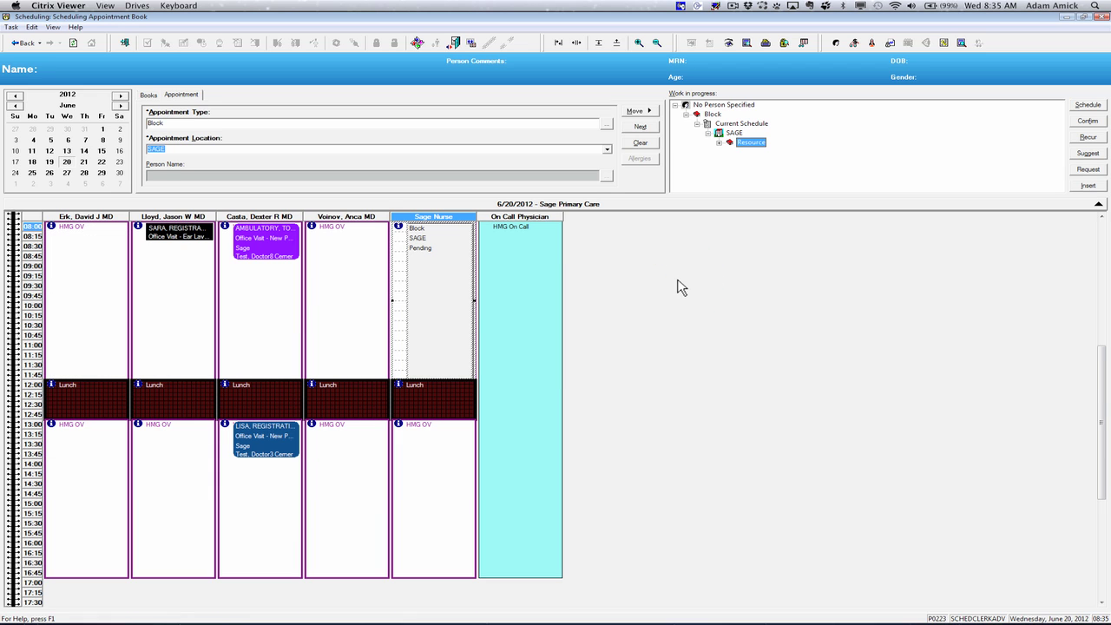